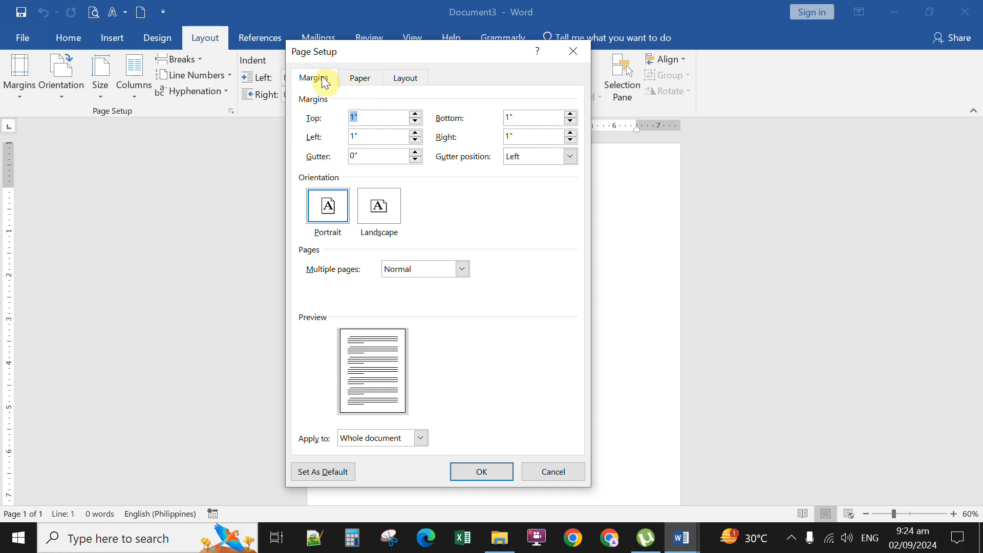
Step: Set the top, left, bottom and right page margins to 0.5" and the orientation to Landscape
{"action": "type", "text": ".5"}
{"action": "key", "text": "Tab"}
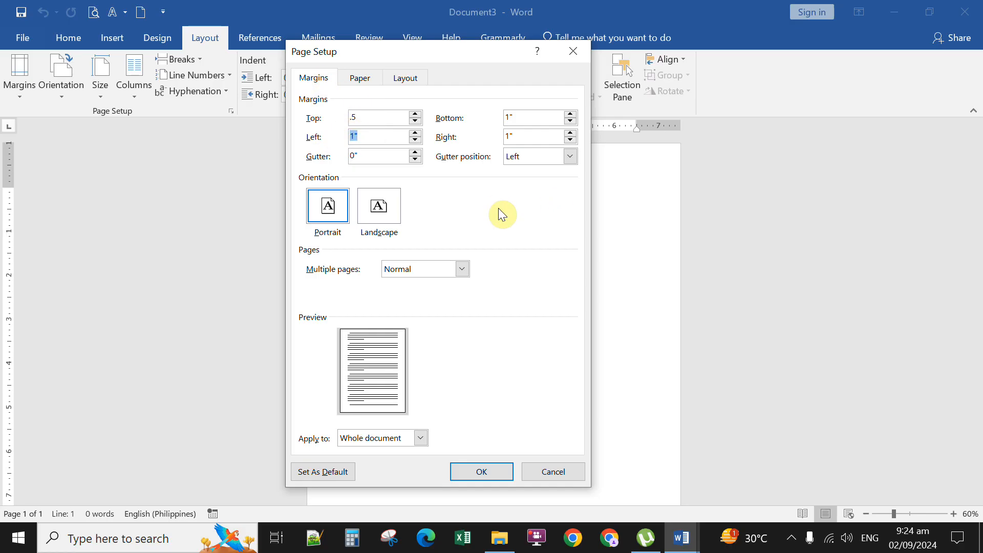
{"action": "type", "text": ".5"}
{"action": "left_click_drag", "start_coordinate": [548, 114], "coordinate": [478, 114]}
{"action": "type", "text": "."}
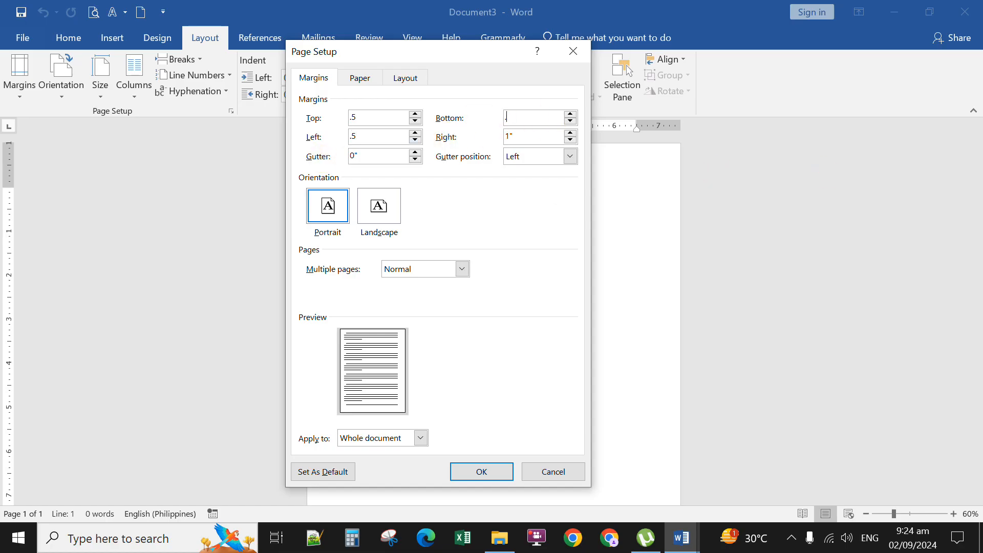
{"action": "type", "text": "5"}
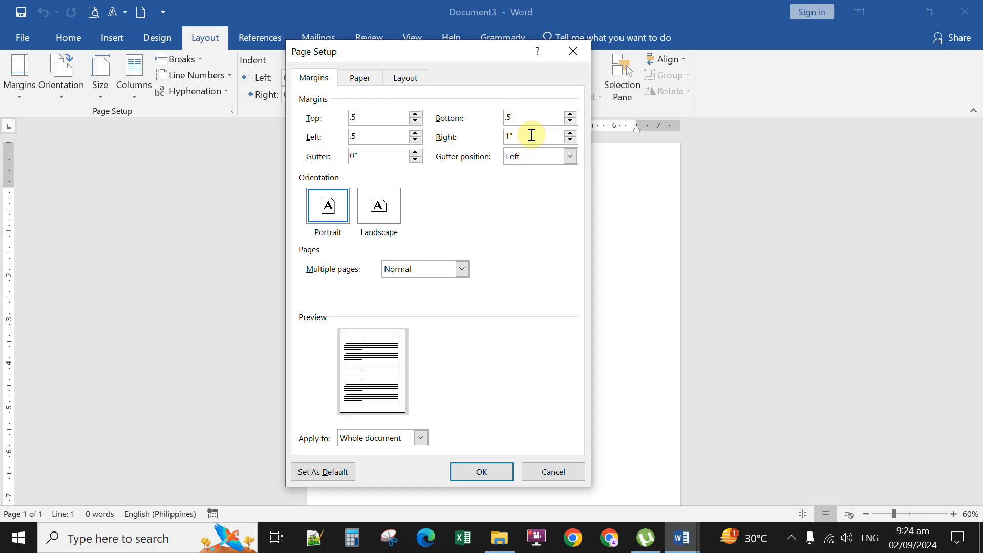
{"action": "left_click_drag", "start_coordinate": [532, 136], "coordinate": [465, 141]}
{"action": "type", "text": ".5"}
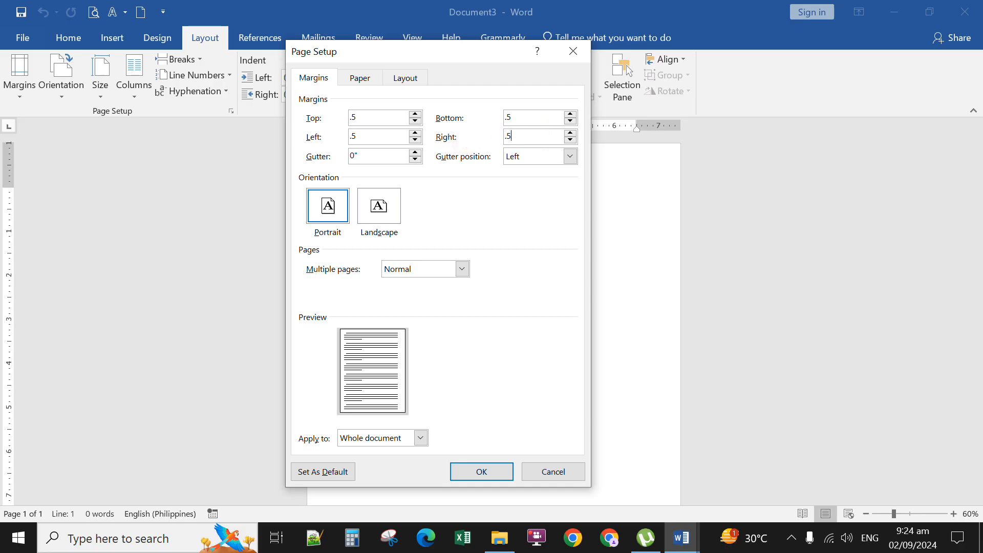
{"action": "left_click", "coordinate": [377, 207]}
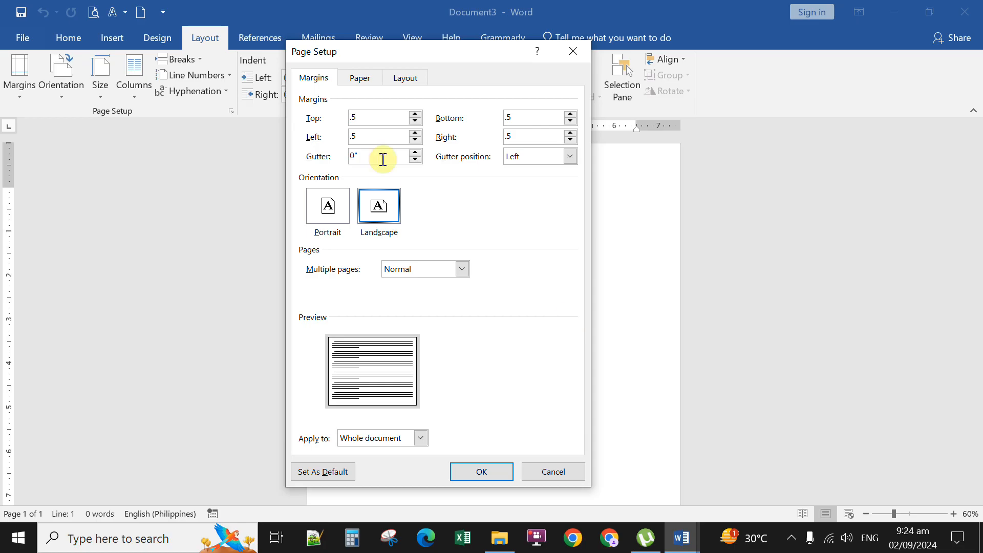
Step: Set the paper width to 13" for the whole document and apply the page setup
{"action": "left_click", "coordinate": [365, 82]}
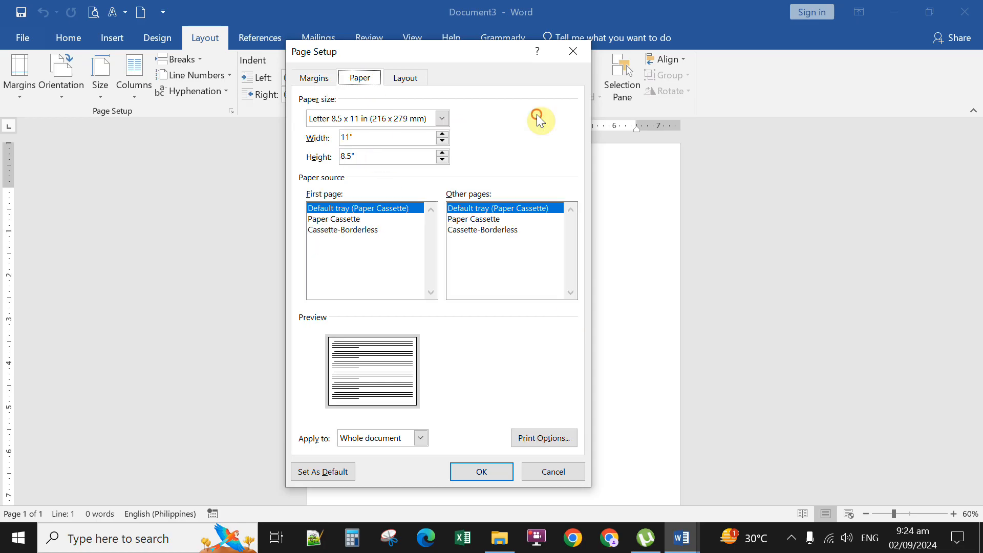
{"action": "left_click", "coordinate": [362, 139]}
{"action": "left_click_drag", "start_coordinate": [549, 207], "coordinate": [318, 142]}
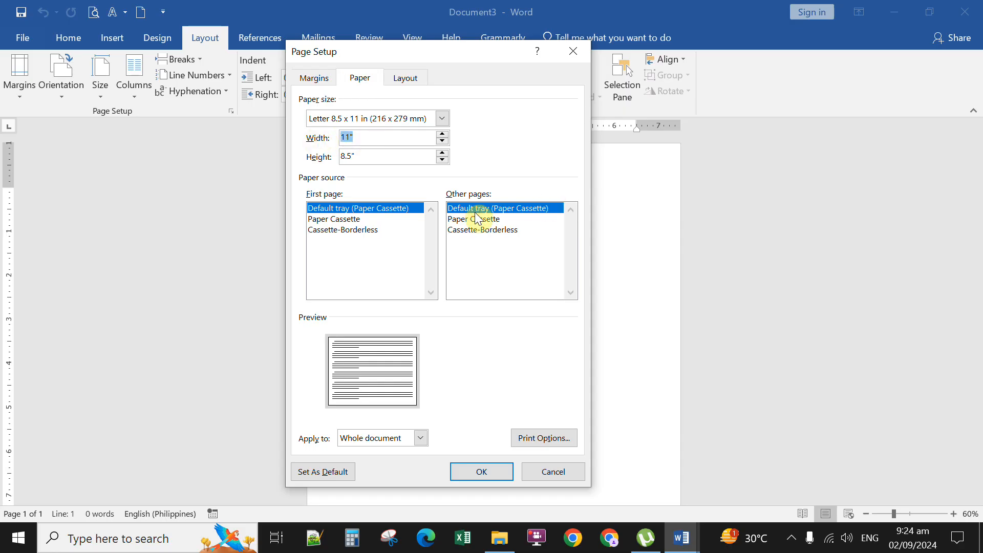
{"action": "type", "text": "13"}
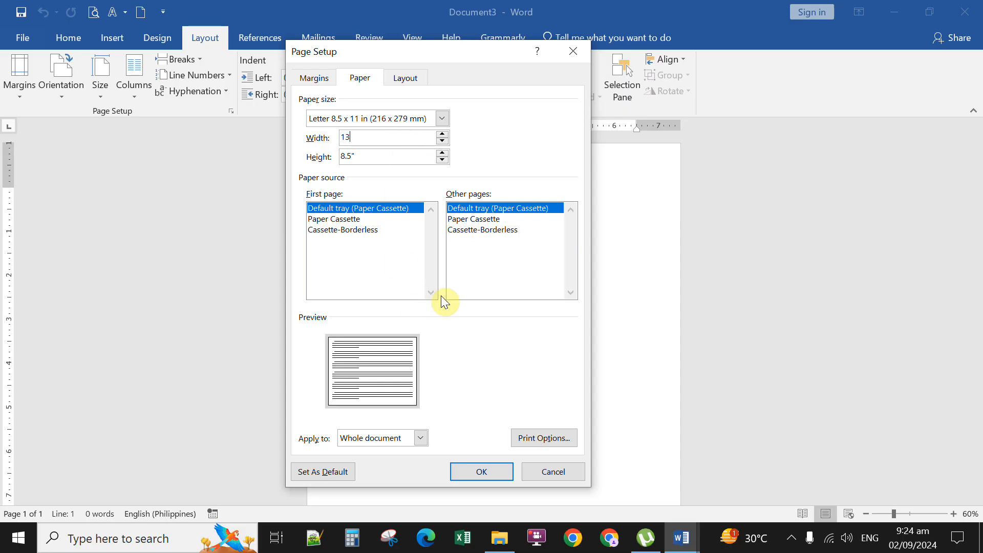
{"action": "left_click", "coordinate": [481, 471]}
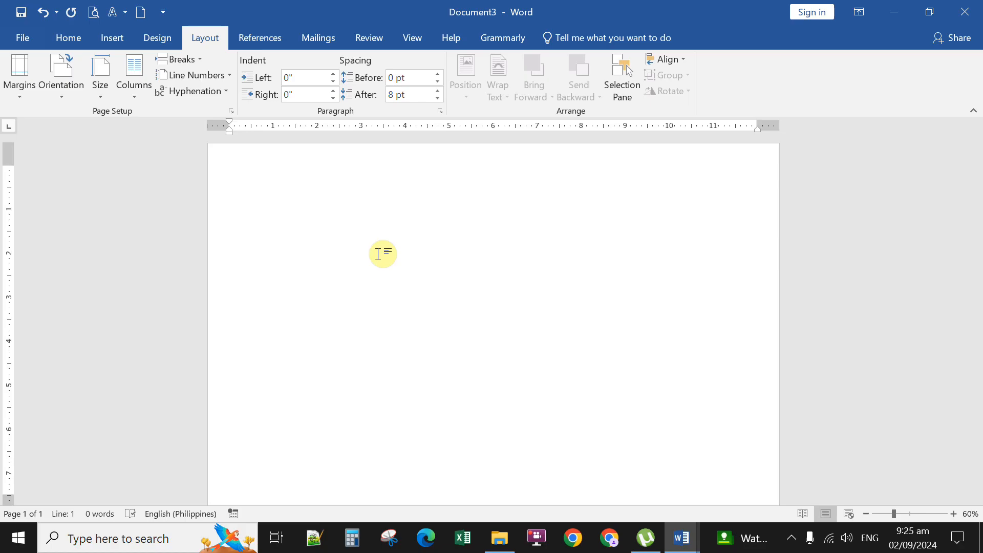
Step: Set the measurement units to Centimeters in the display section of the advanced Word options
{"action": "left_click", "coordinate": [29, 39]}
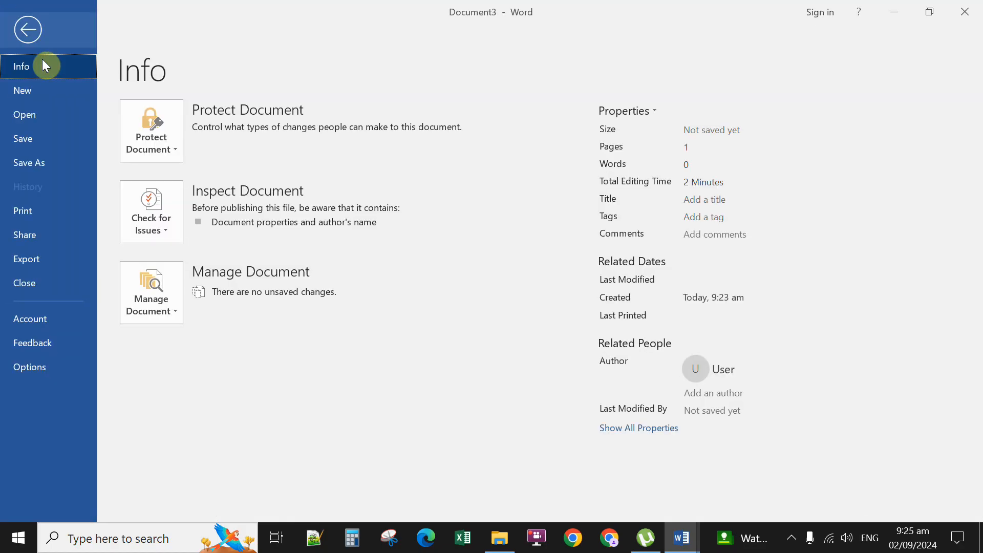
{"action": "left_click", "coordinate": [29, 31]}
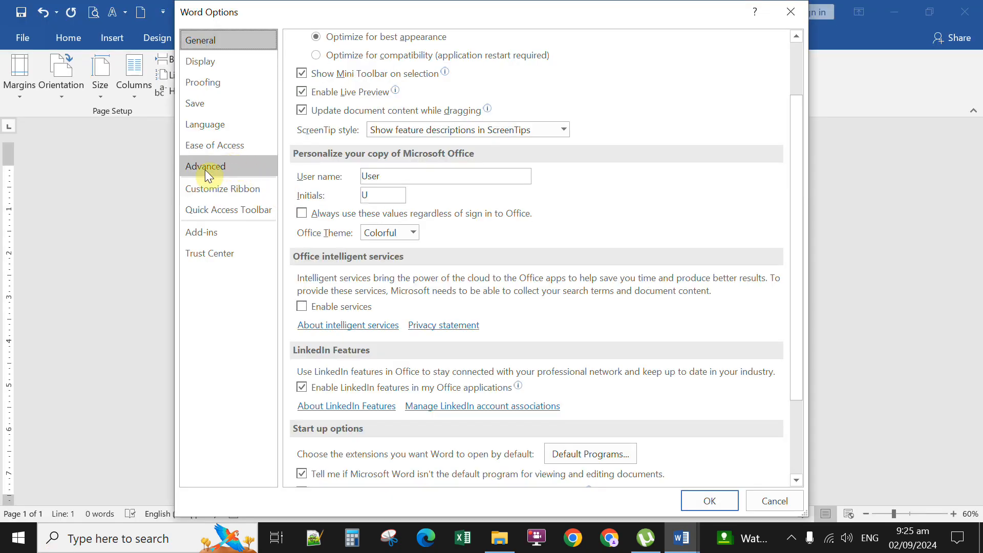
{"action": "left_click", "coordinate": [205, 168]}
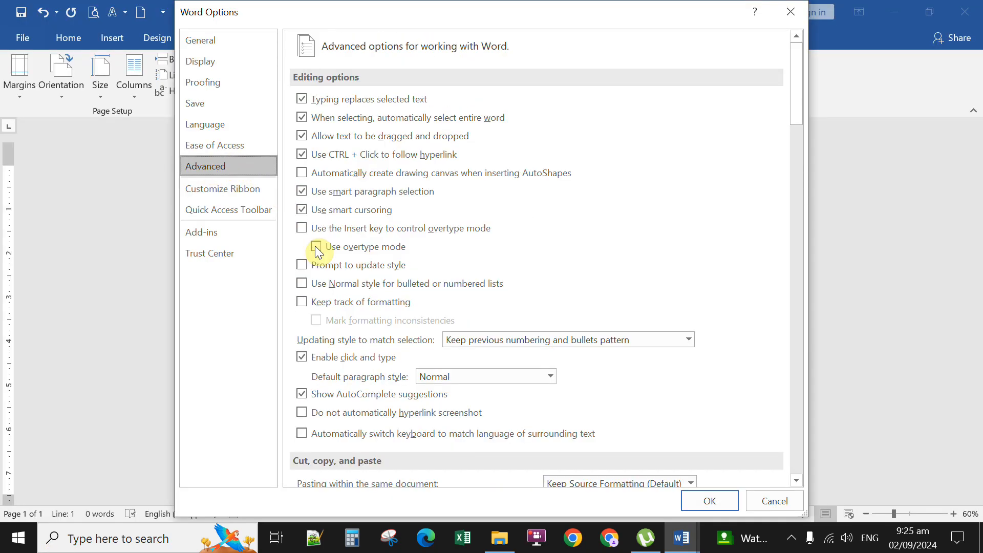
{"action": "left_click_drag", "start_coordinate": [799, 108], "coordinate": [800, 289]}
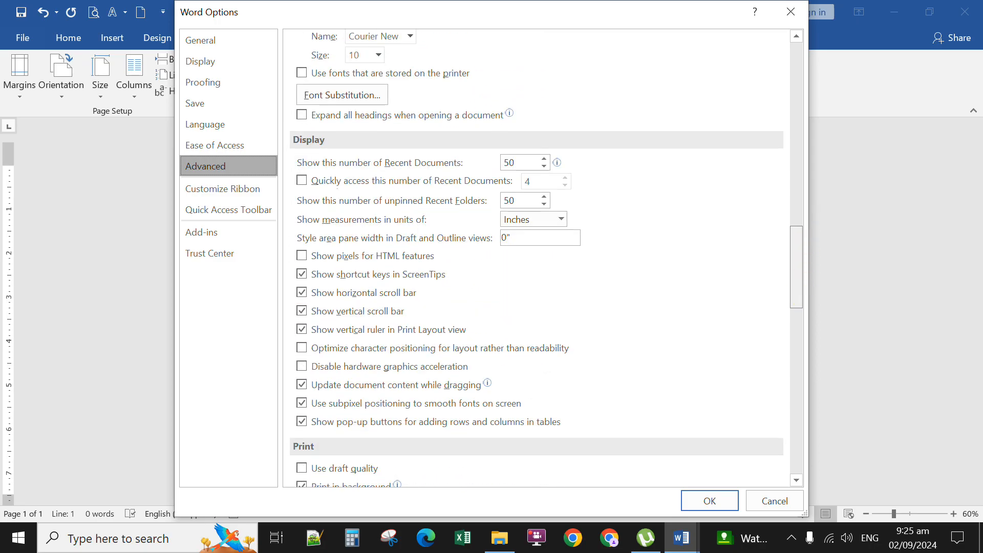
{"action": "left_click", "coordinate": [566, 223]}
{"action": "left_click", "coordinate": [549, 248]}
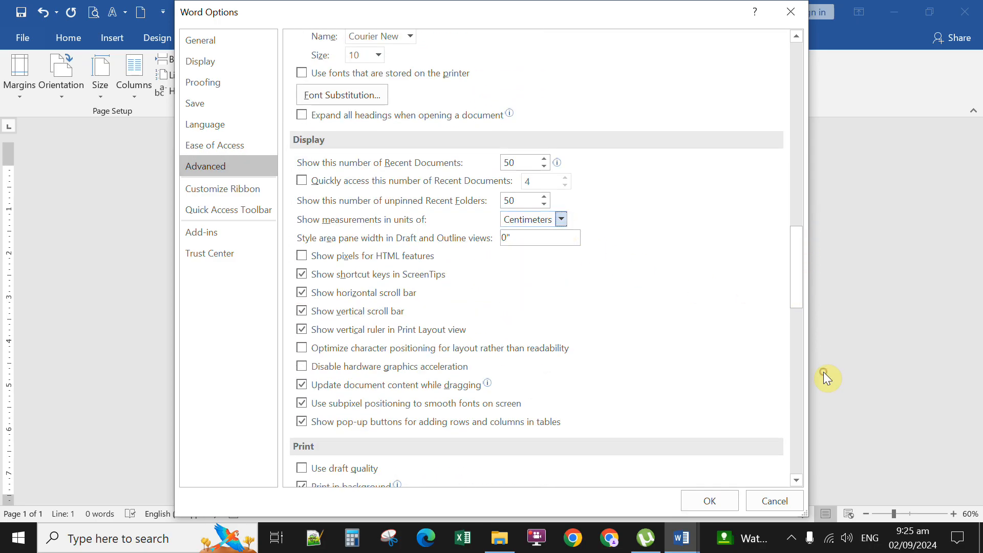
Step: Switch the measurement units back to Inches and accept the Word options
{"action": "left_click", "coordinate": [562, 219]}
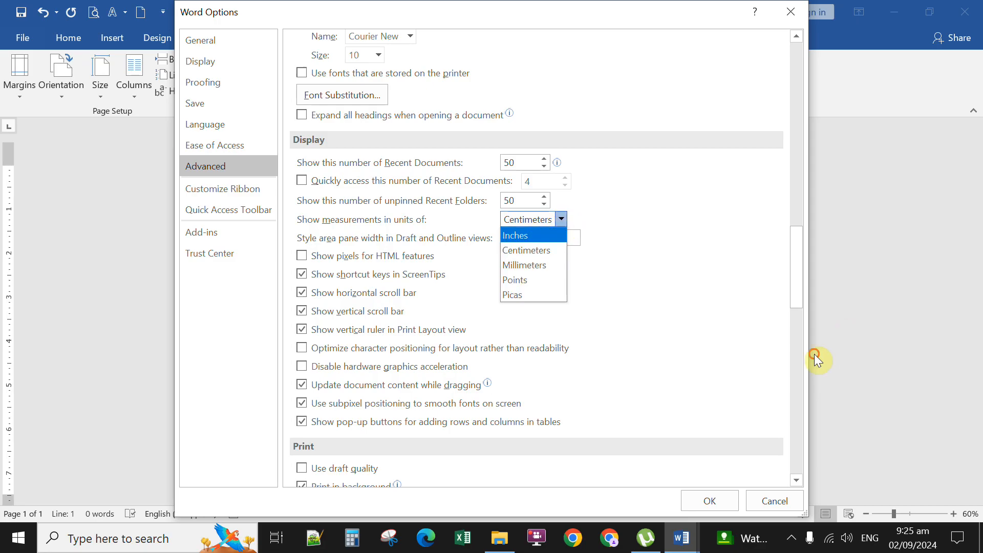
{"action": "left_click", "coordinate": [814, 354]}
{"action": "left_click", "coordinate": [561, 219]}
{"action": "left_click", "coordinate": [799, 355]}
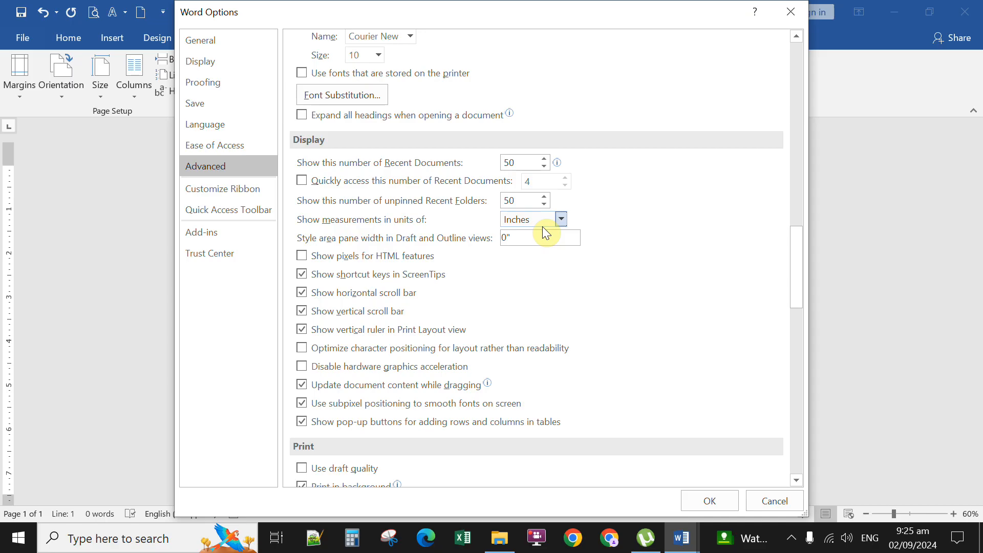
{"action": "left_click", "coordinate": [722, 500]}
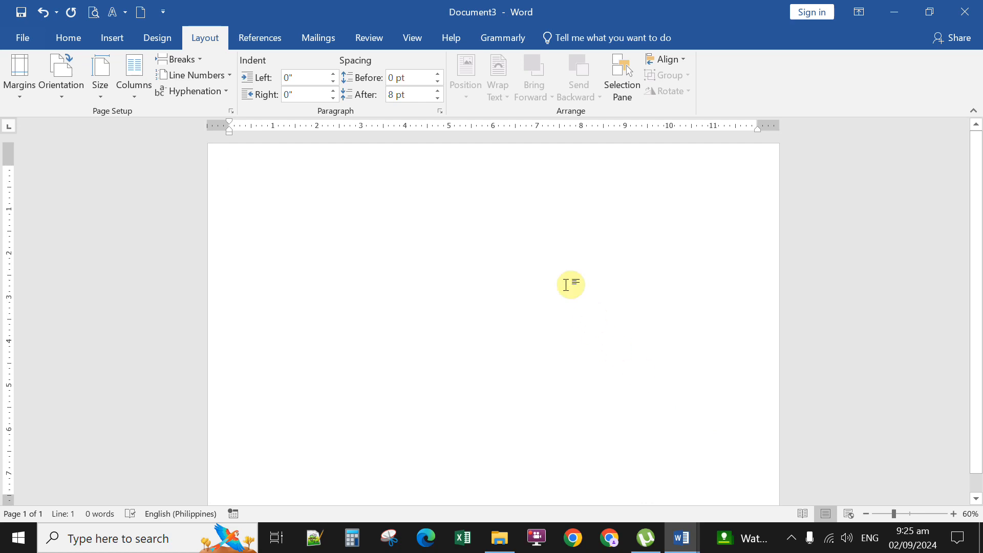
Step: Enter the centered heading "Activity 5" at the start of the page, followed by a few empty lines
{"action": "left_click", "coordinate": [70, 38]}
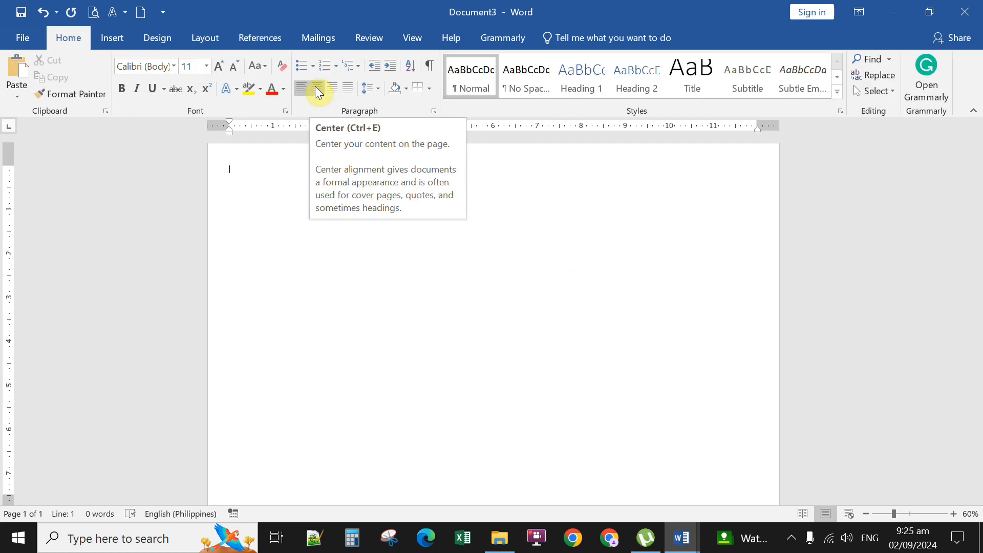
{"action": "left_click", "coordinate": [318, 89]}
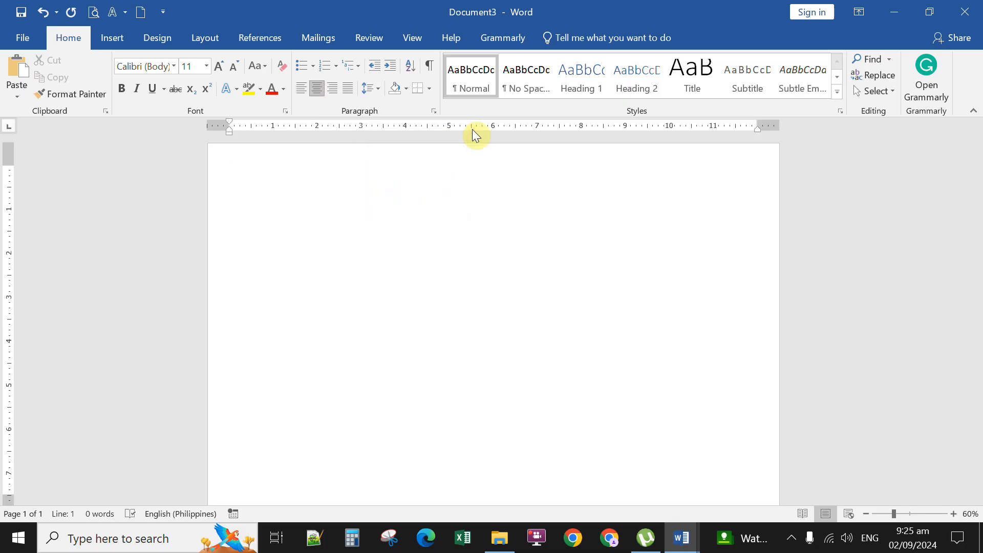
{"action": "type", "text": "Activity 5"}
Step: Look at the finished organizational chart in ACTIVITY 5.docx, and return to Document3
{"action": "mouse_move", "coordinate": [681, 538]}
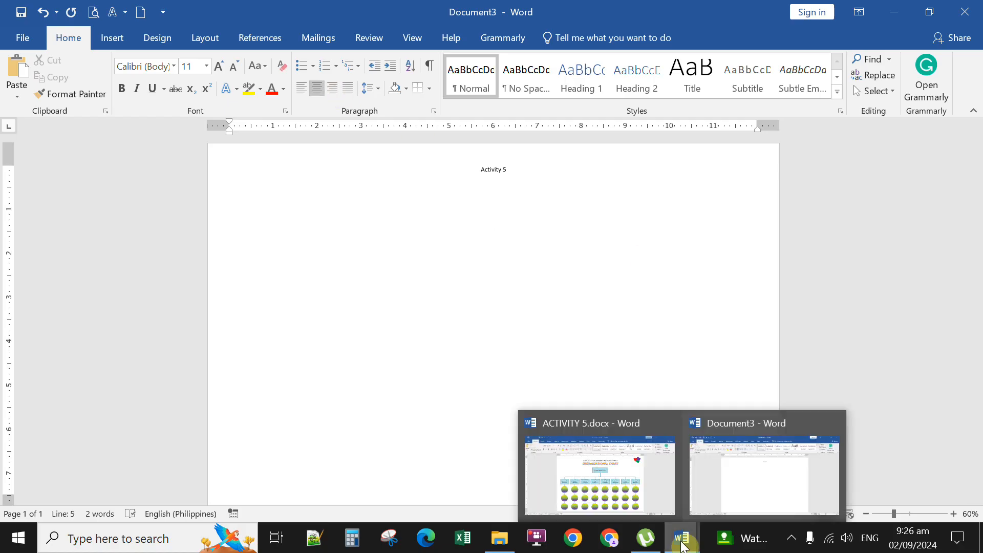
{"action": "left_click", "coordinate": [600, 474]}
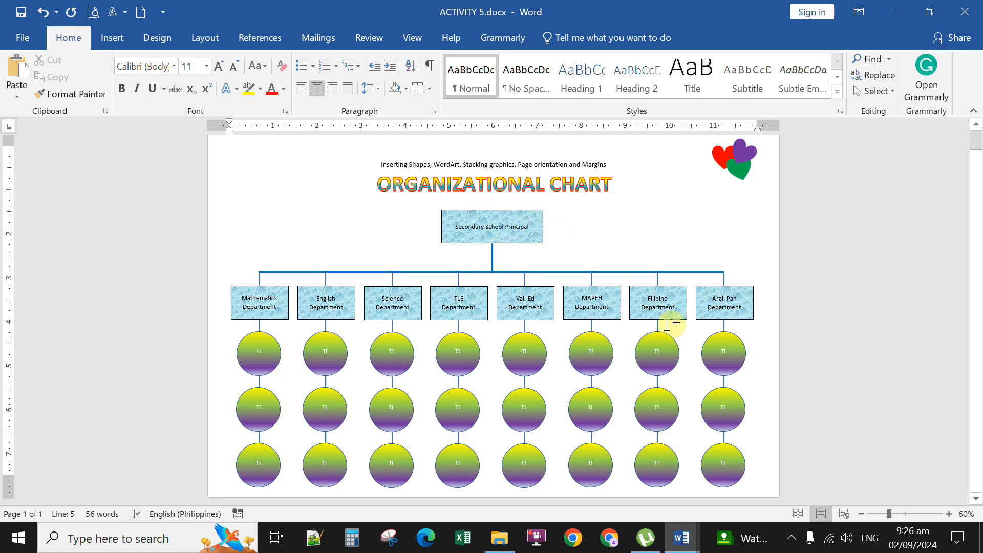
{"action": "left_click", "coordinate": [682, 538]}
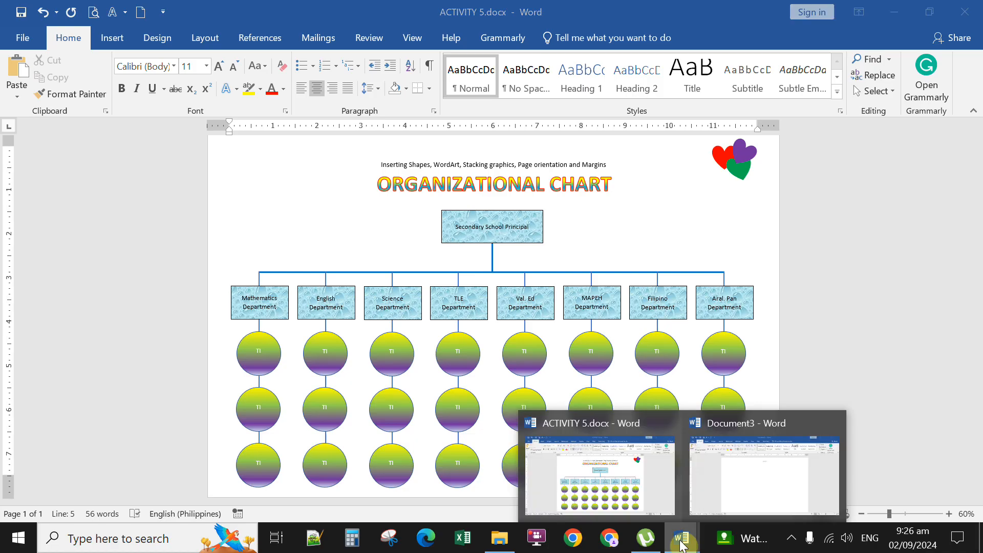
{"action": "left_click", "coordinate": [748, 503]}
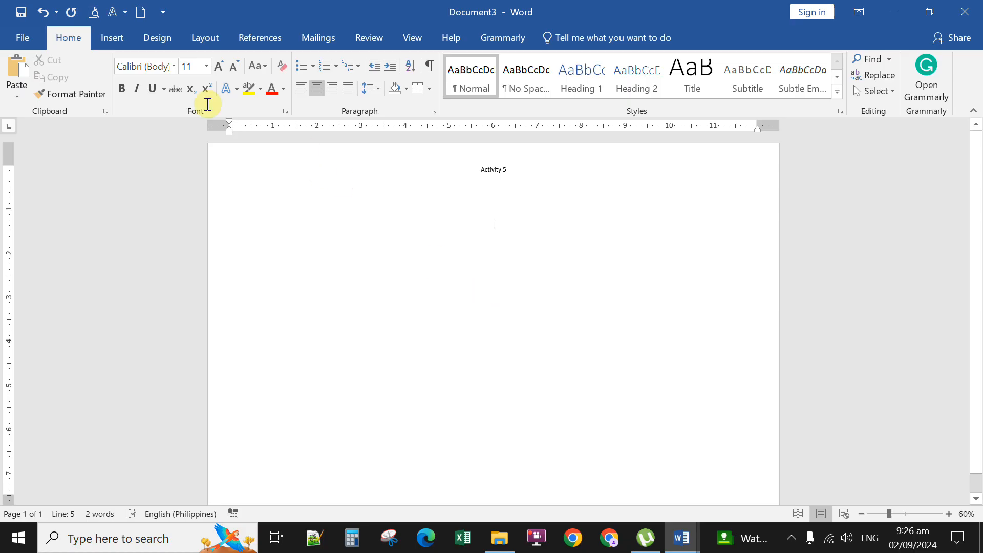
Step: Draw a text box about 3.24" wide and 0.76" high below the "Activity 5" heading
{"action": "left_click", "coordinate": [128, 40]}
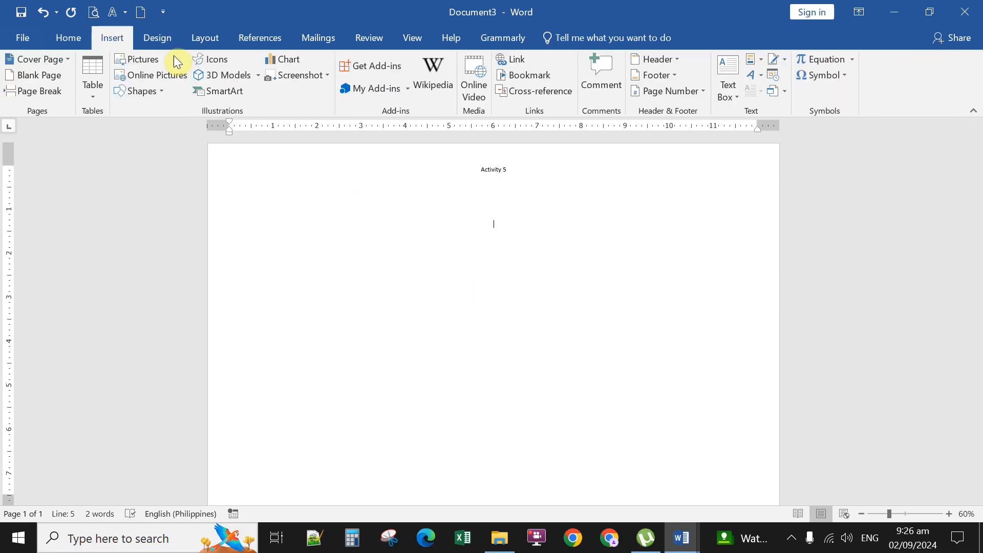
{"action": "left_click", "coordinate": [163, 92]}
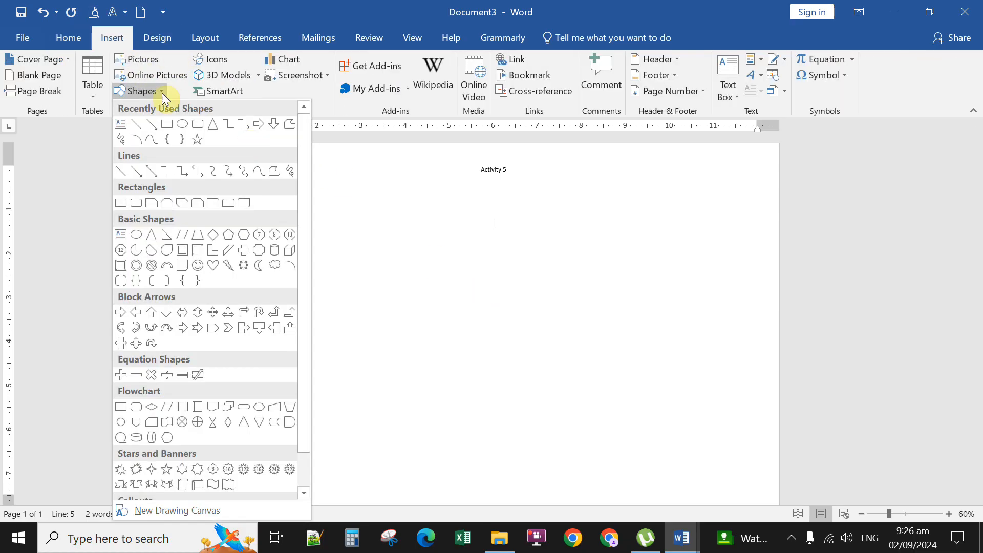
{"action": "left_click", "coordinate": [121, 124]}
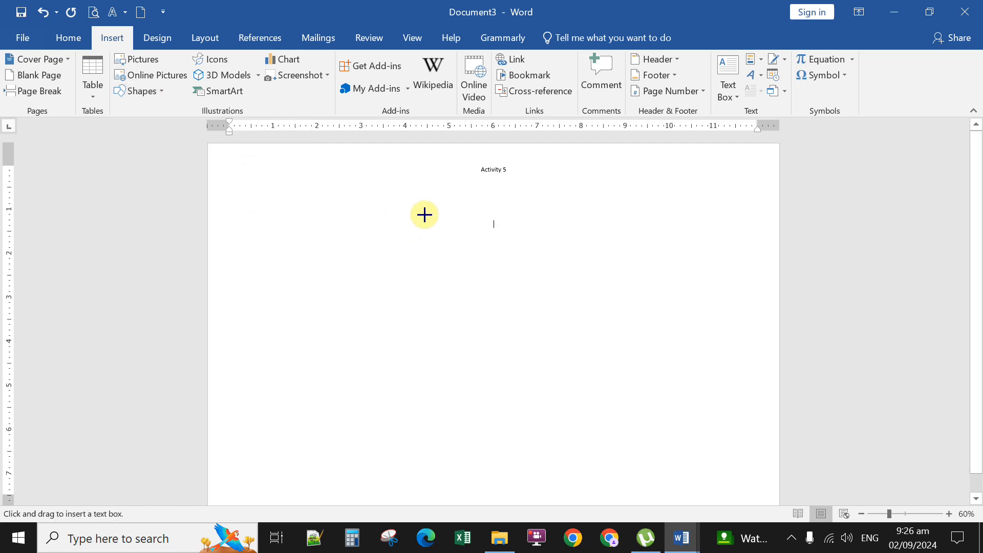
{"action": "mouse_move", "coordinate": [427, 197]}
{"action": "left_mouse_down"}
{"action": "mouse_move", "coordinate": [568, 222]}
{"action": "mouse_move", "coordinate": [569, 231]}
{"action": "left_mouse_up"}
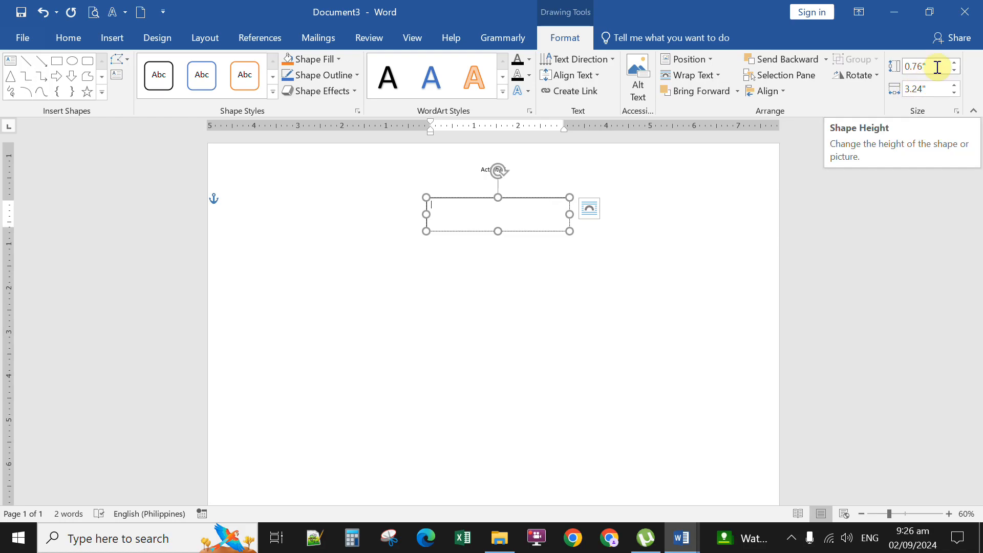
Step: Set the text box's height to 0.75" and its width to 2.3"
{"action": "left_click", "coordinate": [930, 67]}
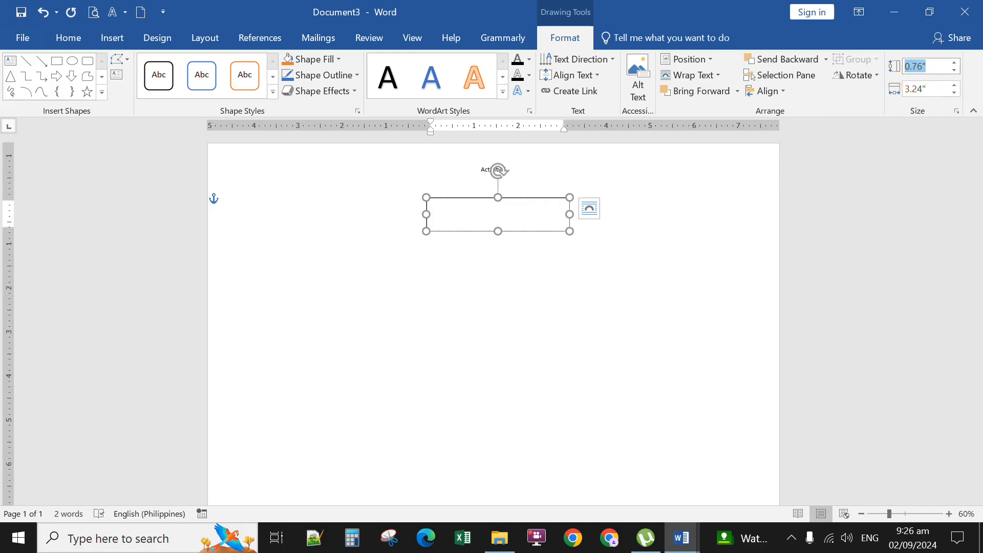
{"action": "type", "text": ".75"}
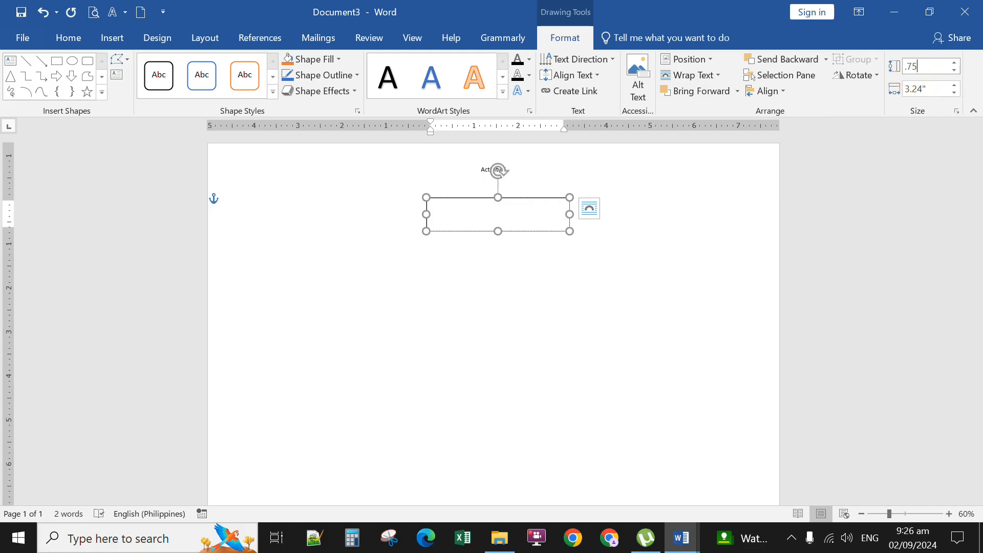
{"action": "key", "text": "Return"}
{"action": "left_click", "coordinate": [937, 88]}
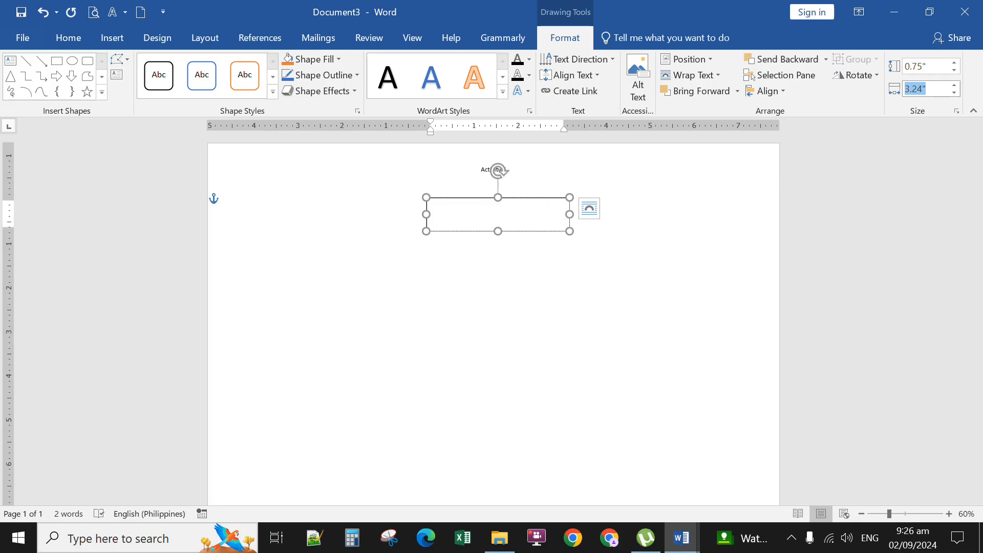
{"action": "type", "text": "2.3"}
{"action": "key", "text": "Return"}
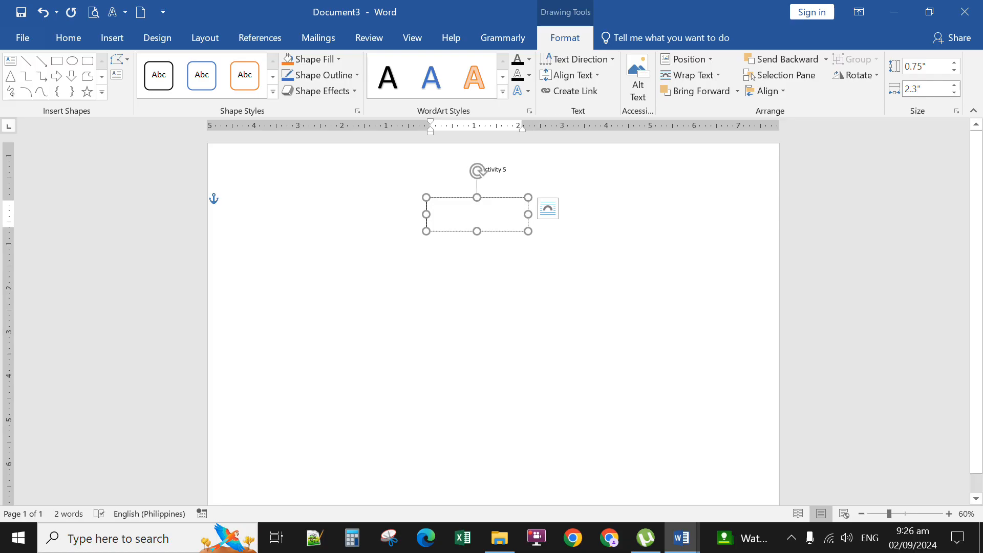
Step: Move the text box so it is centered beneath the "Activity 5" heading and fill it with yellow
{"action": "left_click_drag", "start_coordinate": [514, 196], "coordinate": [517, 199]}
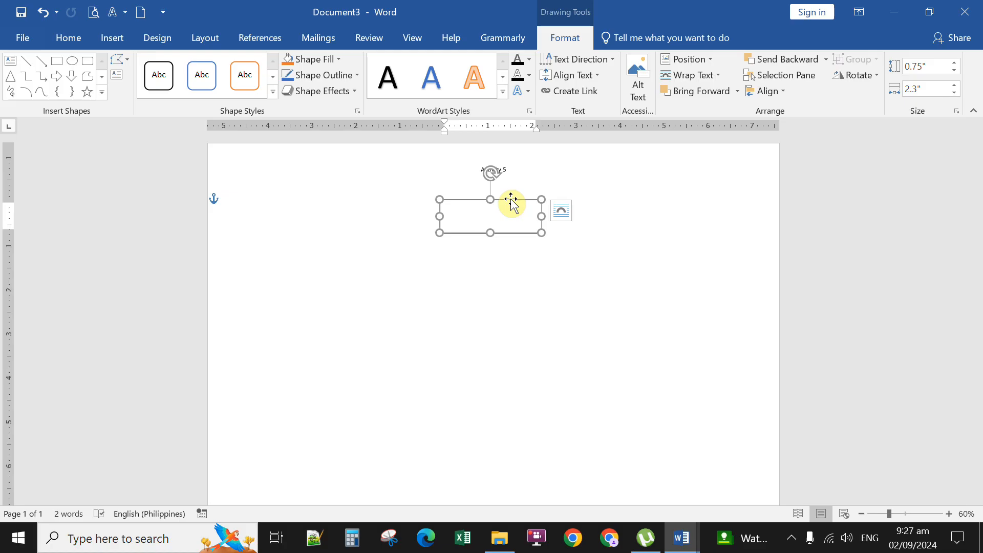
{"action": "mouse_move", "coordinate": [512, 200]}
{"action": "left_mouse_down"}
{"action": "mouse_move", "coordinate": [560, 191]}
{"action": "mouse_move", "coordinate": [515, 200]}
{"action": "mouse_move", "coordinate": [515, 190]}
{"action": "mouse_move", "coordinate": [515, 205]}
{"action": "left_mouse_up"}
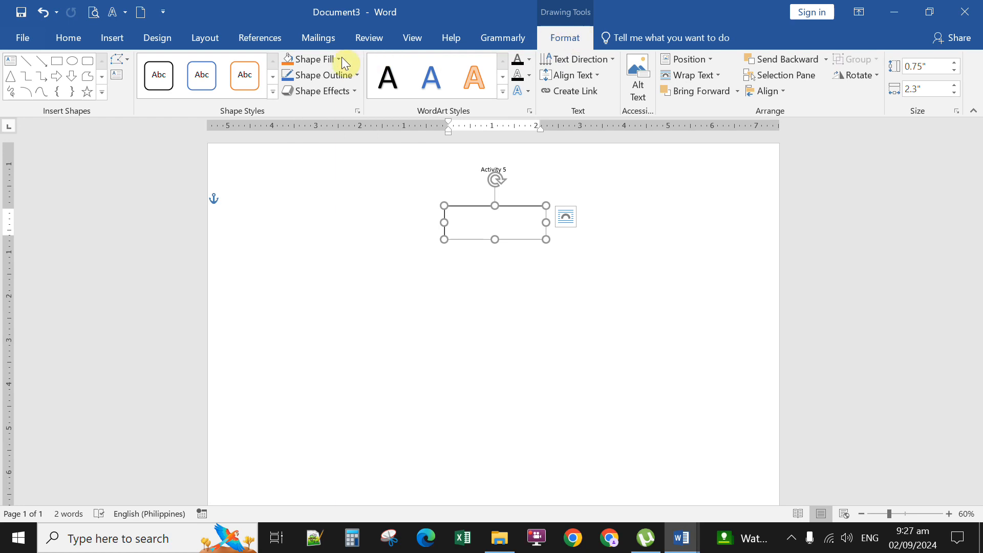
{"action": "left_click", "coordinate": [338, 58]}
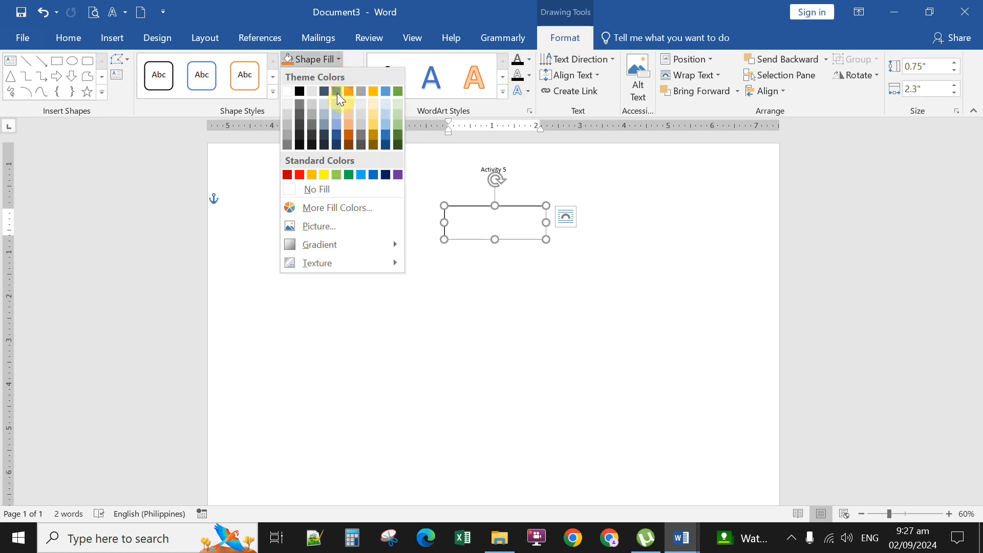
{"action": "left_click", "coordinate": [325, 174]}
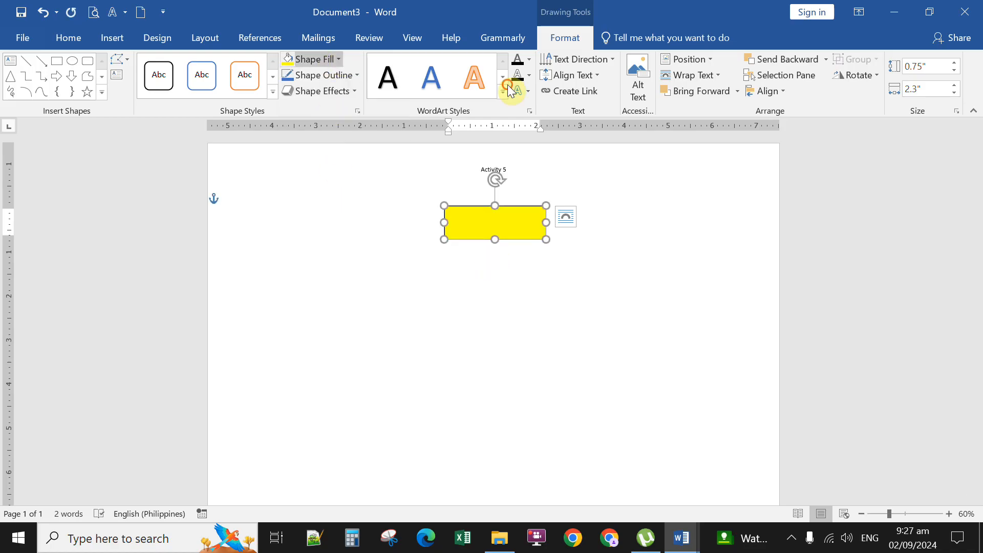
Step: Fill the text box with the blue water-droplet texture
{"action": "left_click", "coordinate": [338, 58]}
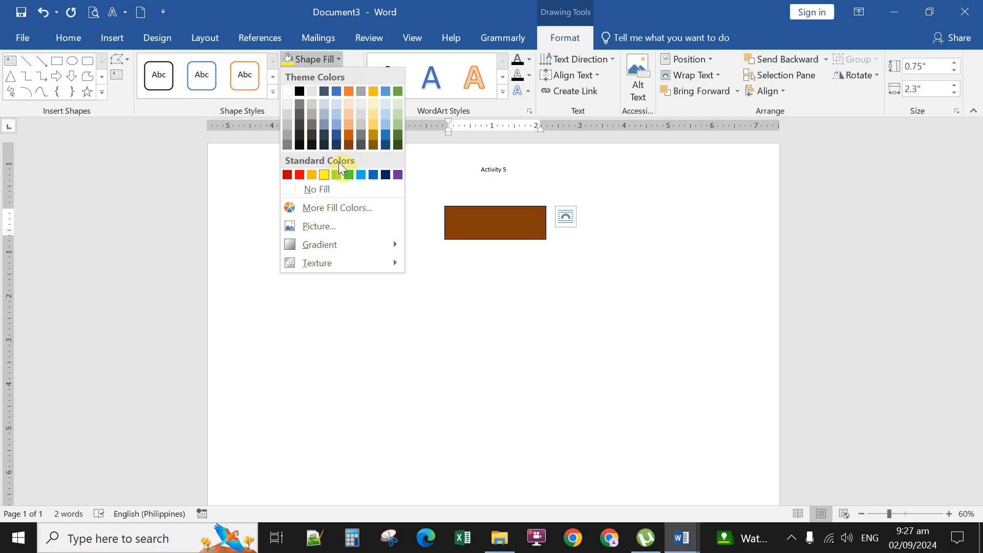
{"action": "mouse_move", "coordinate": [337, 249]}
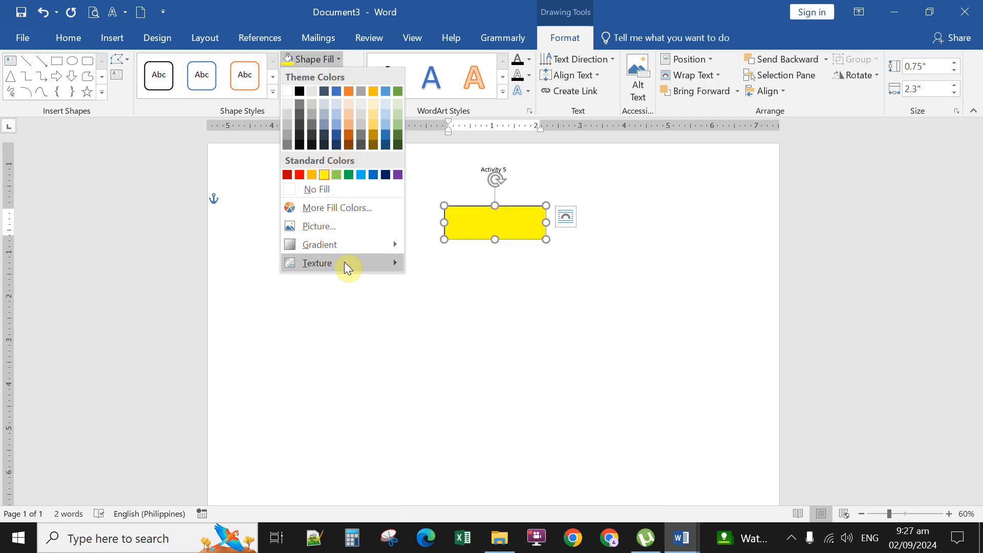
{"action": "left_click", "coordinate": [438, 210]}
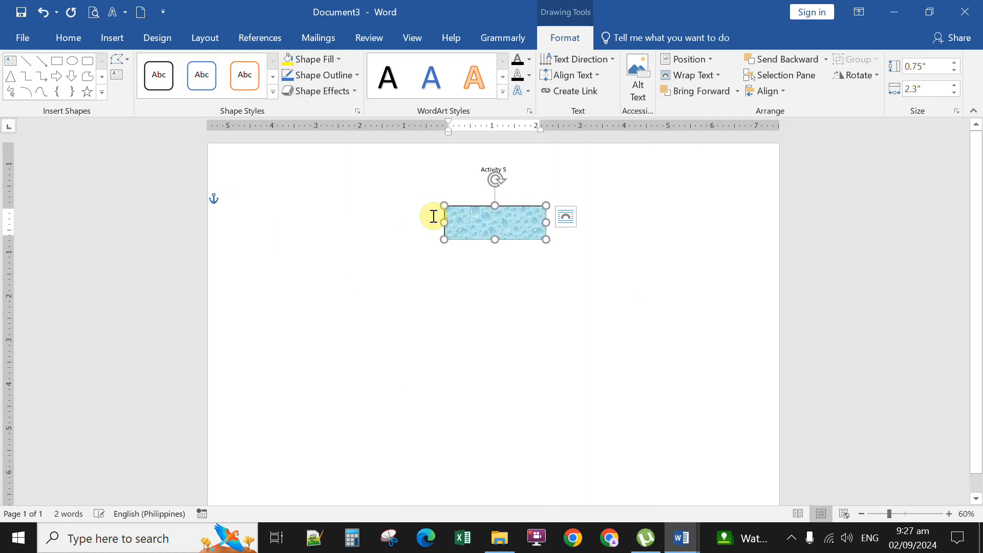
Step: Switch the text box to a linear gradient fill, moving the second gradient stop to 45% and the third to 80%
{"action": "left_click", "coordinate": [337, 60]}
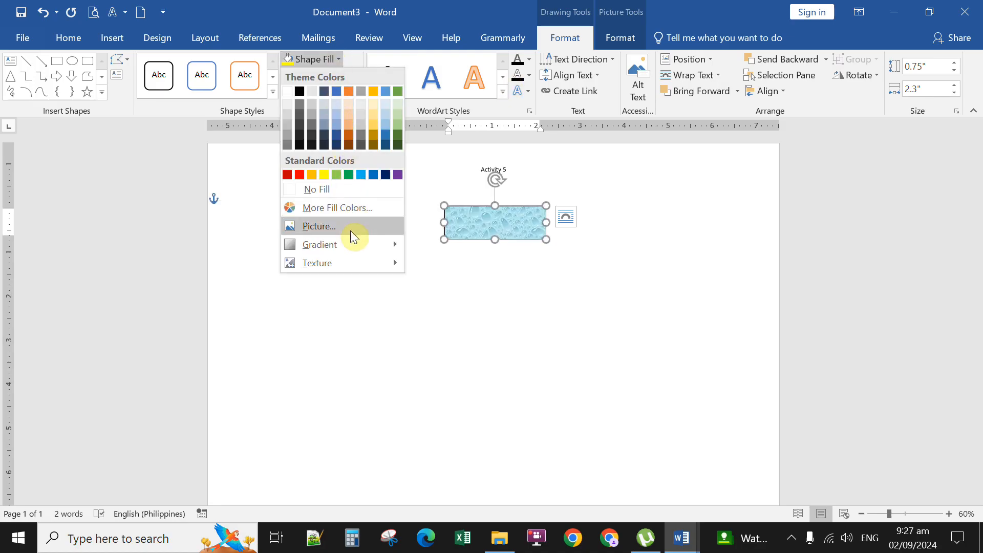
{"action": "mouse_move", "coordinate": [352, 243]}
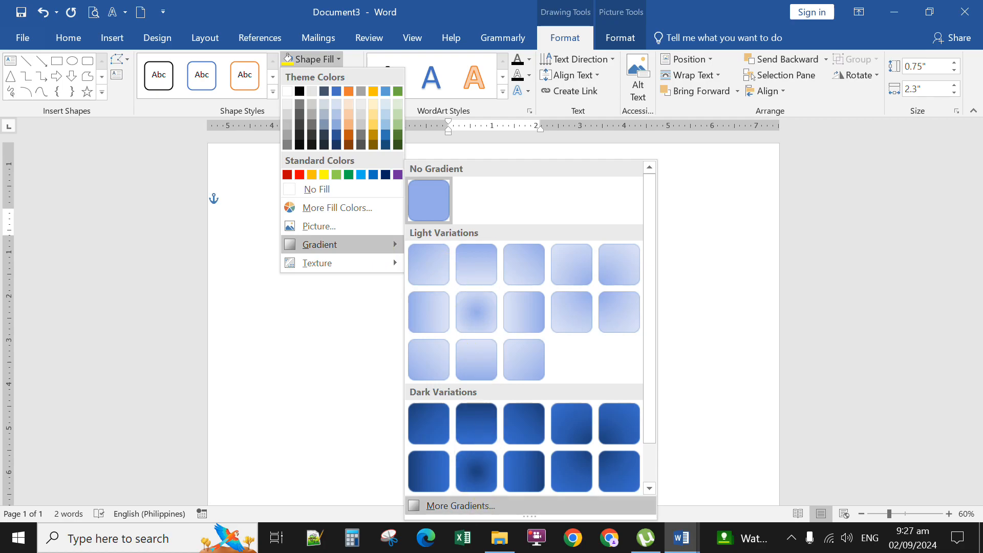
{"action": "left_click", "coordinate": [494, 505]}
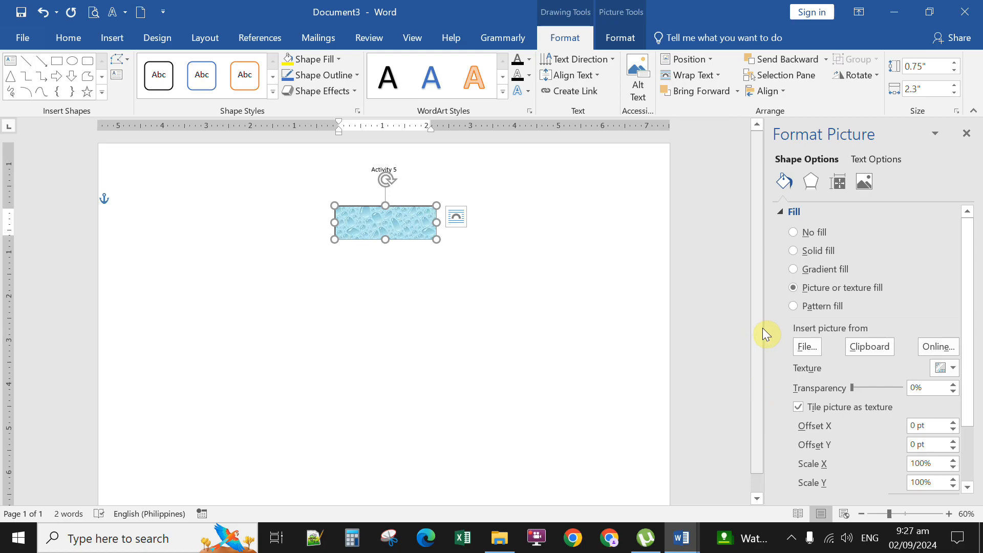
{"action": "left_click", "coordinate": [794, 270]}
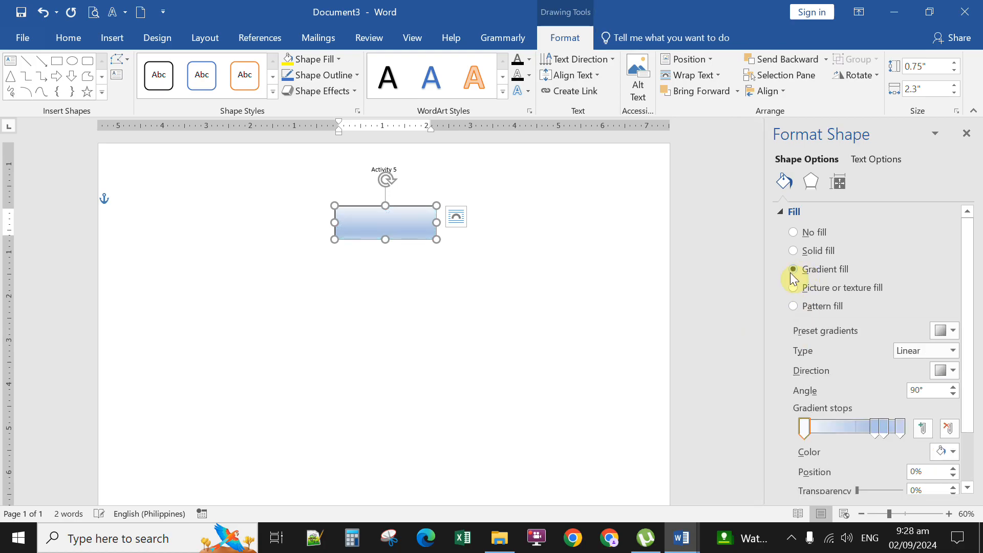
{"action": "left_click_drag", "start_coordinate": [877, 435], "coordinate": [849, 435]}
{"action": "left_click", "coordinate": [883, 431]}
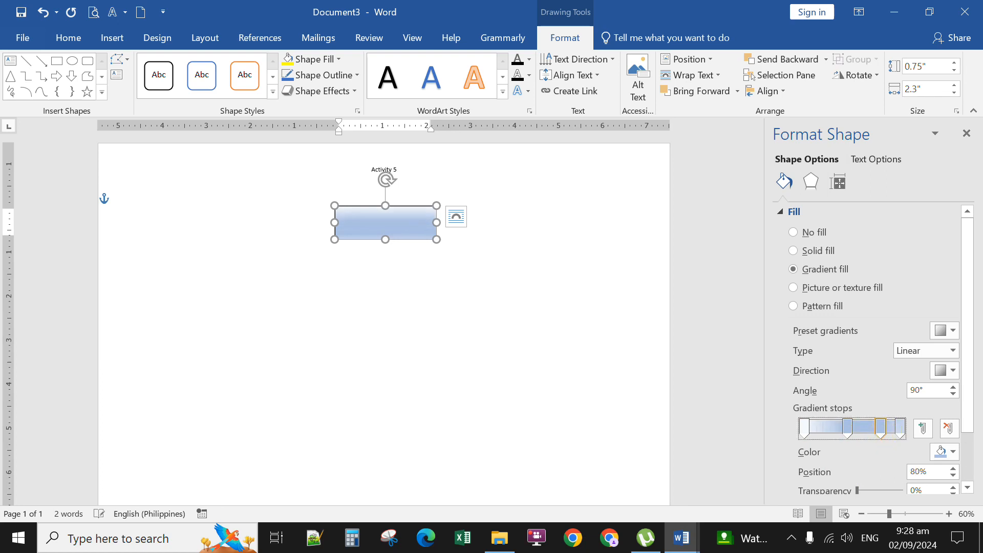
Step: Color the text box's gradient stop at 0% yellow and the stop at 45% light green
{"action": "left_click", "coordinate": [805, 433]}
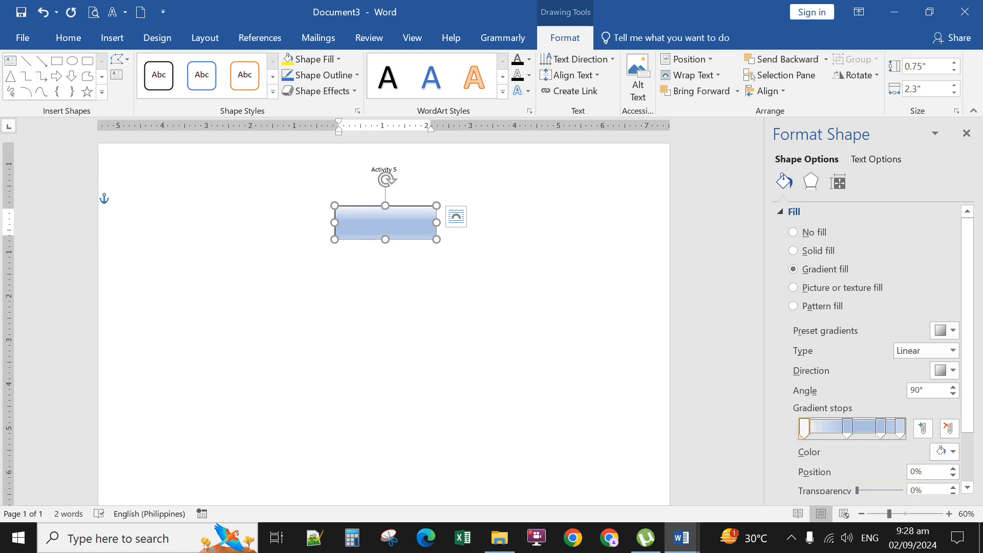
{"action": "left_click", "coordinate": [953, 452]}
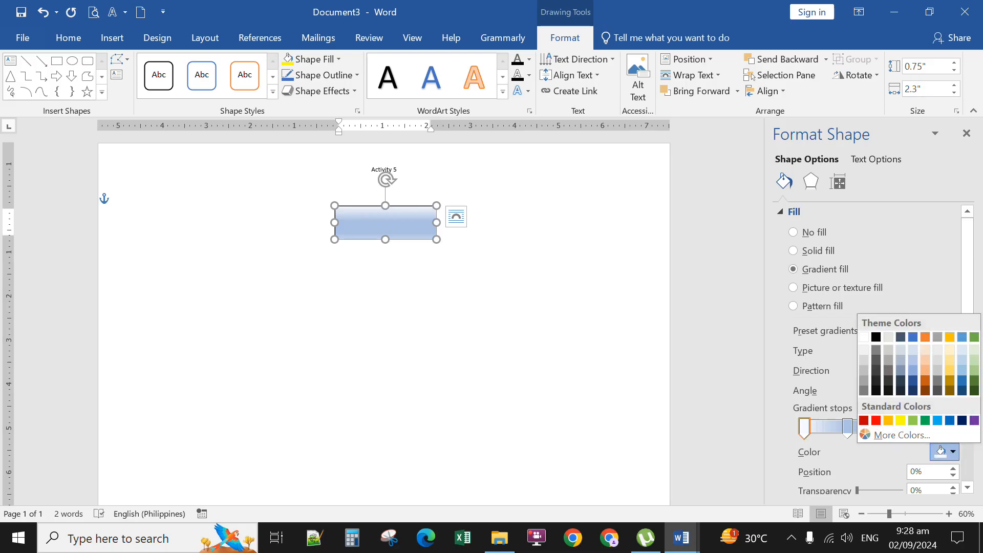
{"action": "left_click", "coordinate": [902, 422]}
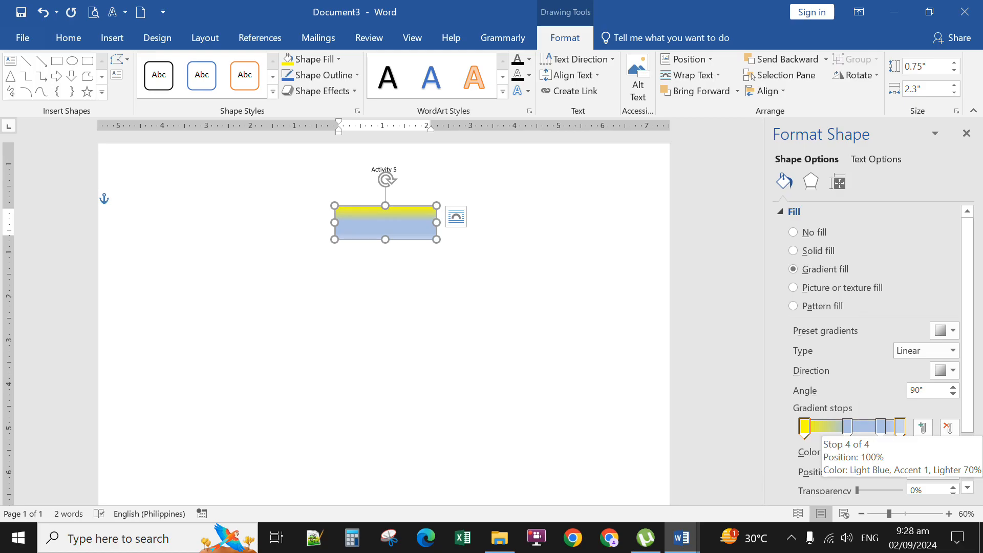
{"action": "left_click", "coordinate": [848, 428]}
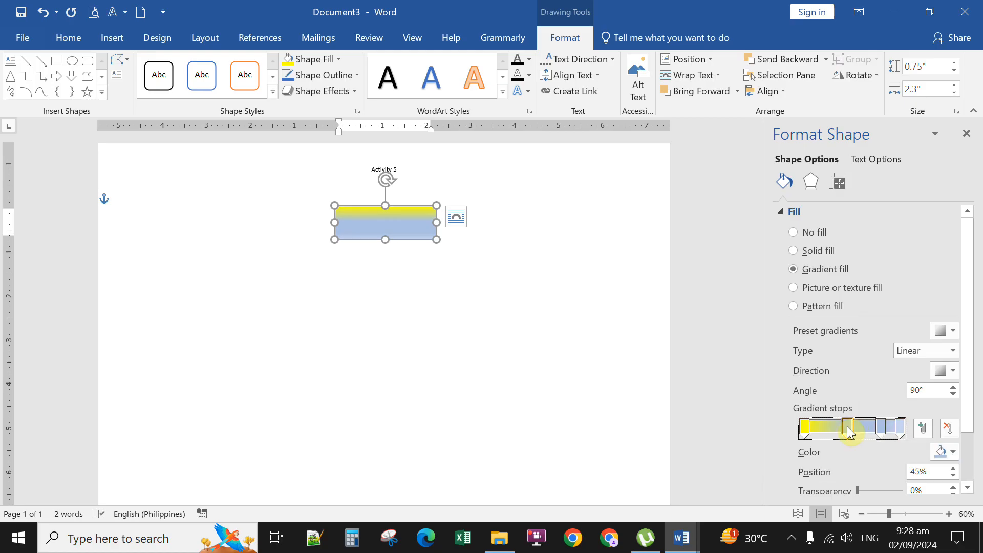
{"action": "left_click", "coordinate": [945, 451]}
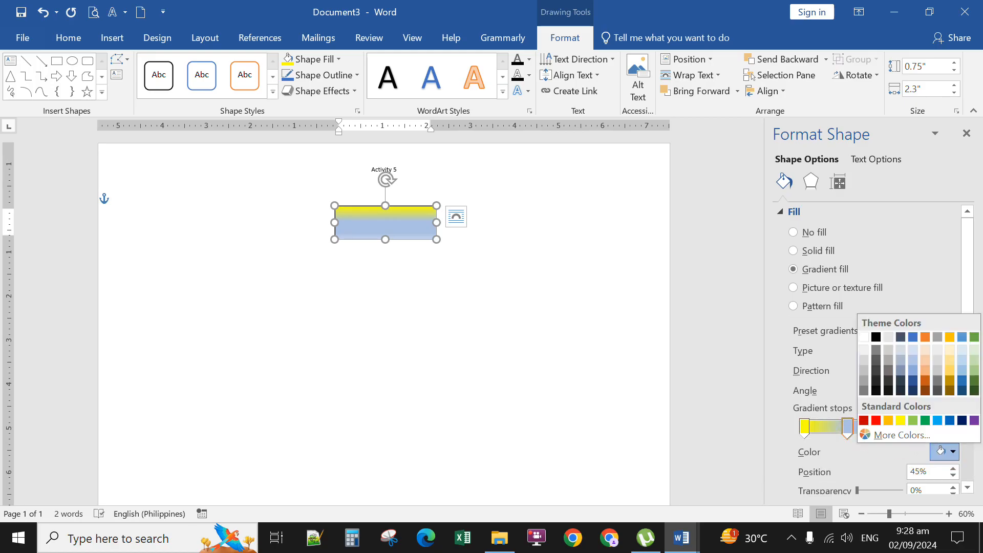
{"action": "left_click", "coordinate": [925, 422]}
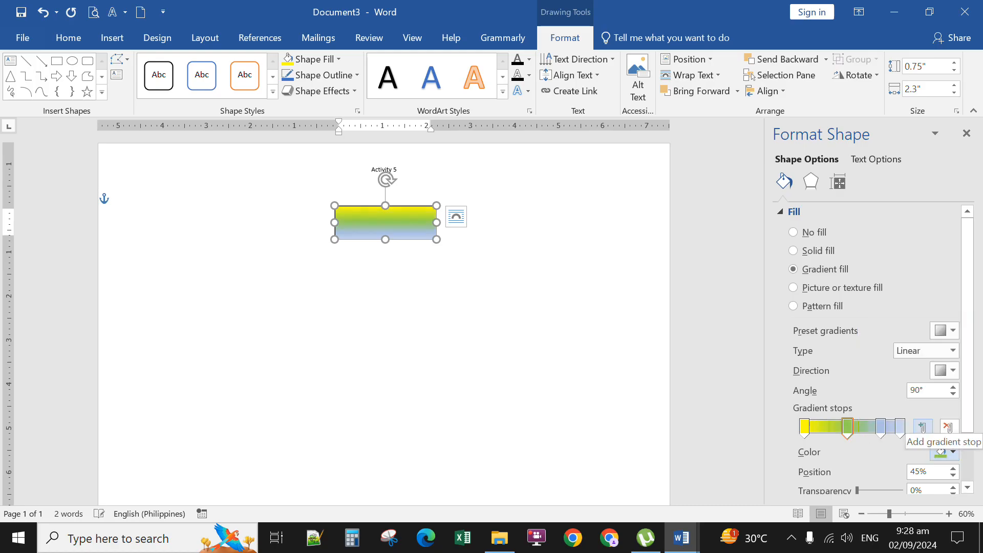
Step: Color the gradient stop at 100% purple and remove the light blue stop at 80%
{"action": "left_click", "coordinate": [902, 428]}
{"action": "left_click", "coordinate": [941, 451]}
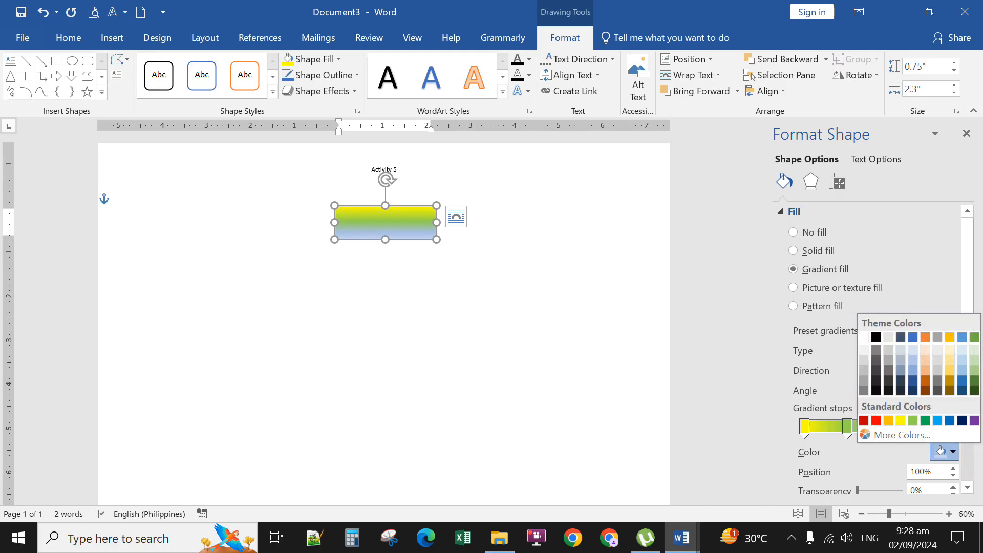
{"action": "left_click", "coordinate": [972, 418]}
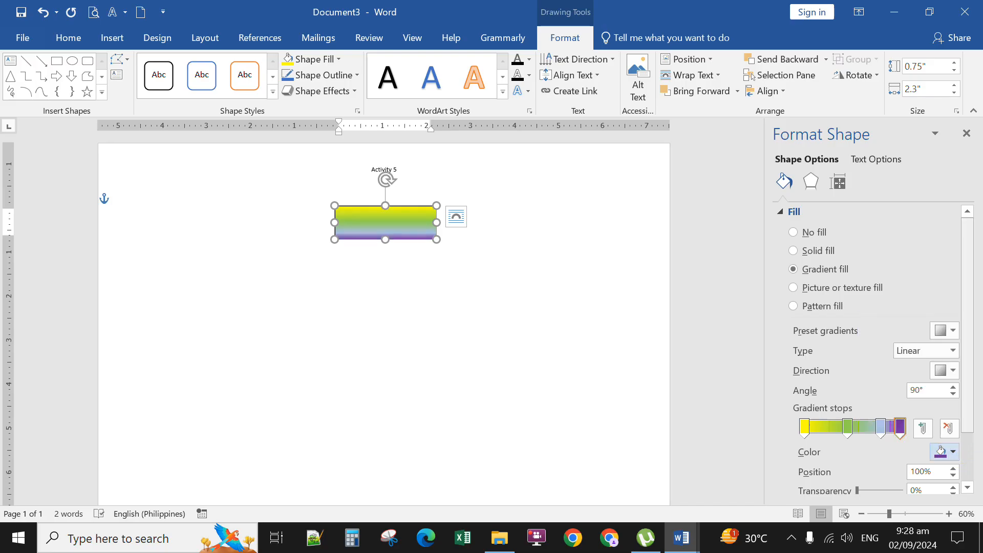
{"action": "left_click", "coordinate": [882, 429]}
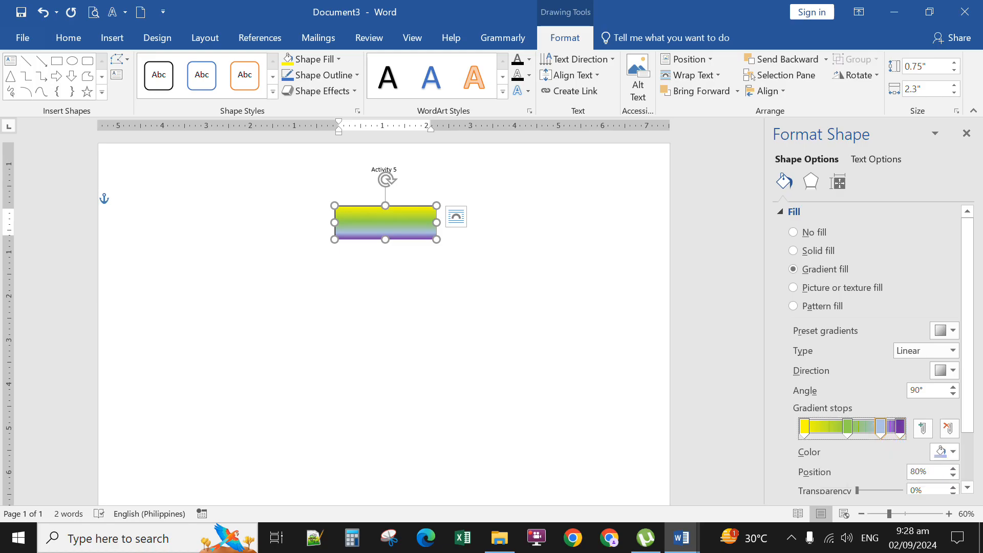
{"action": "left_click", "coordinate": [950, 431]}
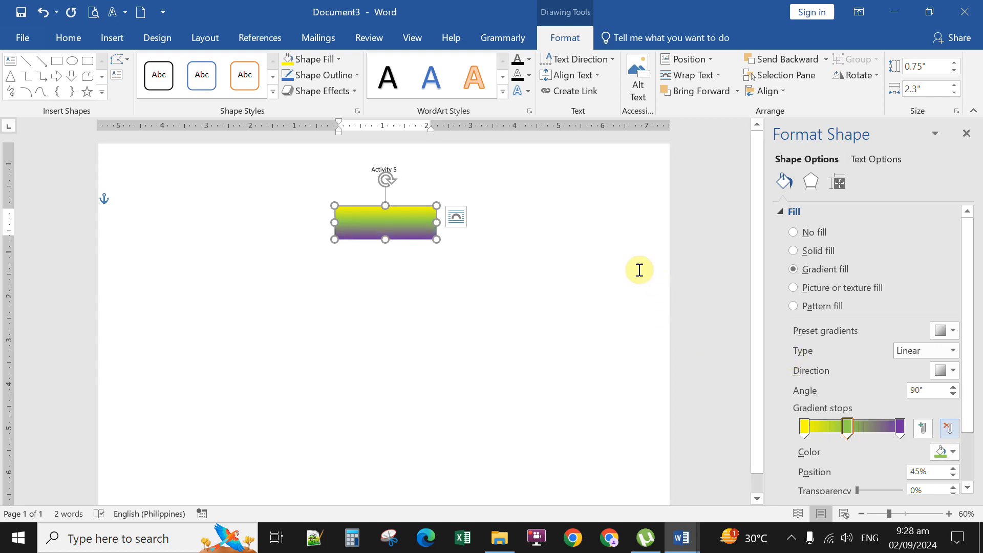
Step: Enter "Secondary school principal" in the gradient text box and center the text horizontally
{"action": "left_click", "coordinate": [566, 226]}
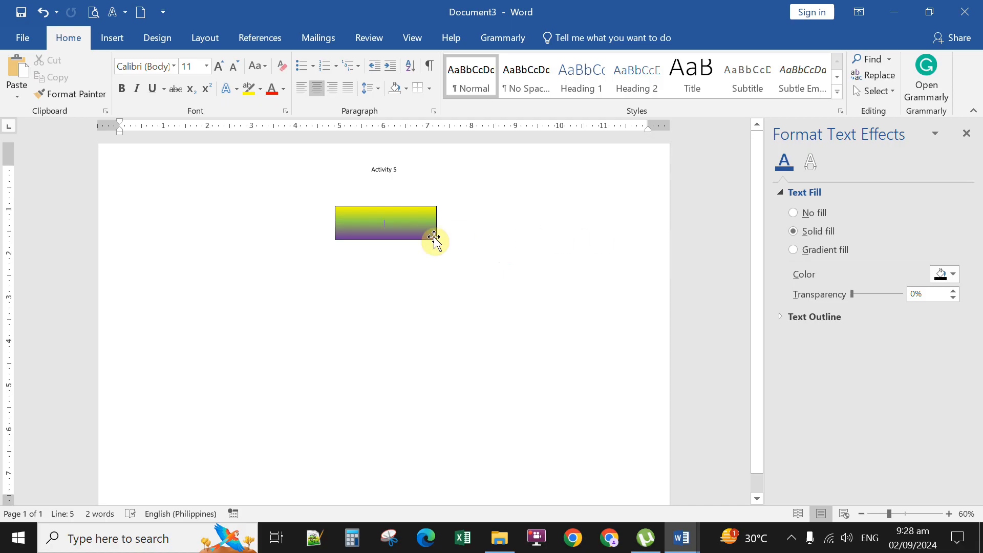
{"action": "left_click", "coordinate": [391, 223]}
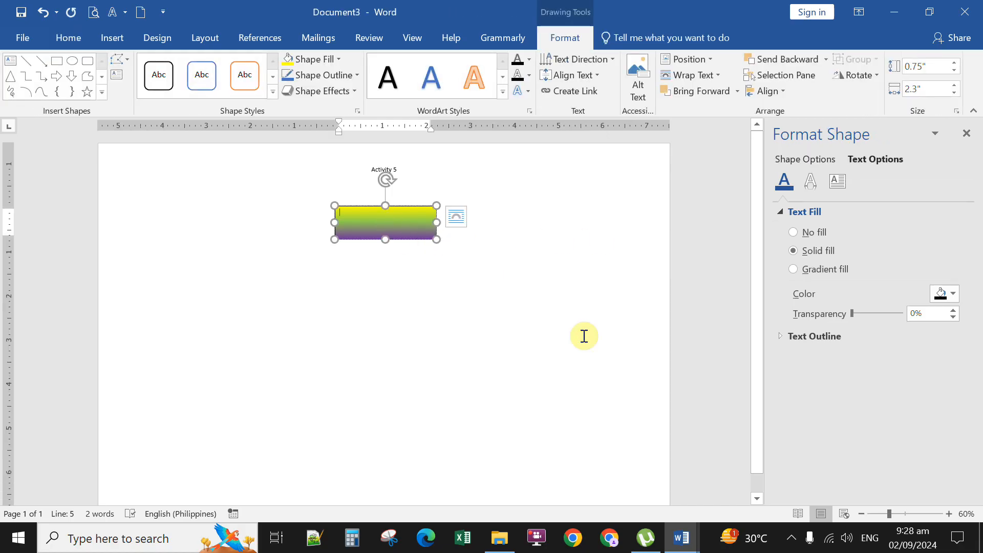
{"action": "type", "text": "s"}
{"action": "key", "text": "BackSpace"}
{"action": "type", "text": "Secondary school principal"}
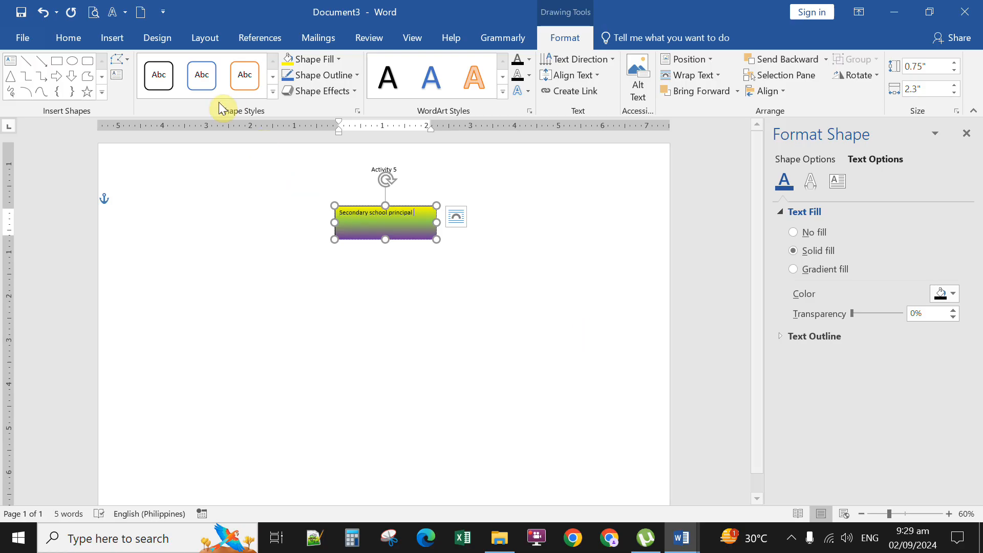
{"action": "left_click", "coordinate": [69, 37]}
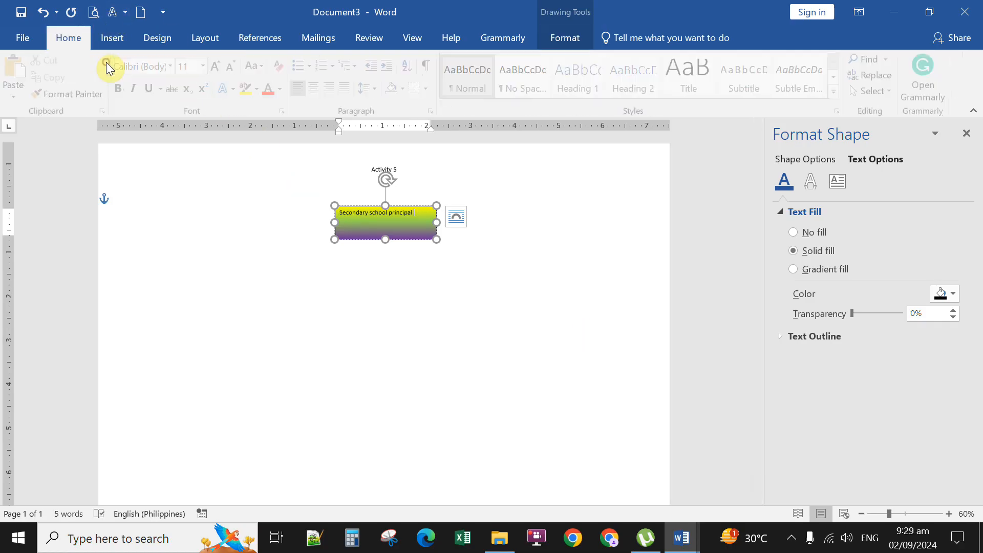
{"action": "left_click", "coordinate": [319, 90]}
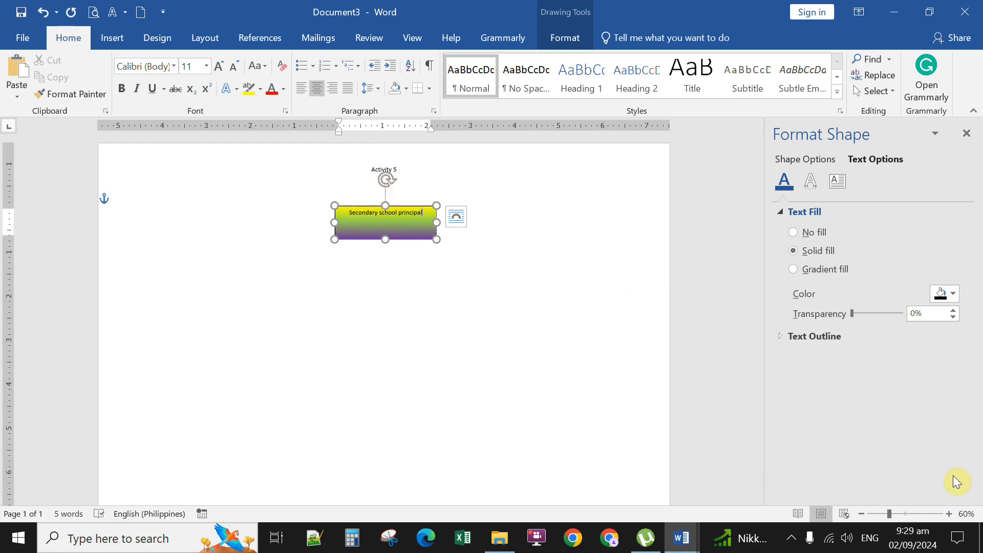
Step: Insert a blank line above "Secondary school principal" and reduce that line's font size to 5 to center the text vertically
{"action": "left_click", "coordinate": [903, 513]}
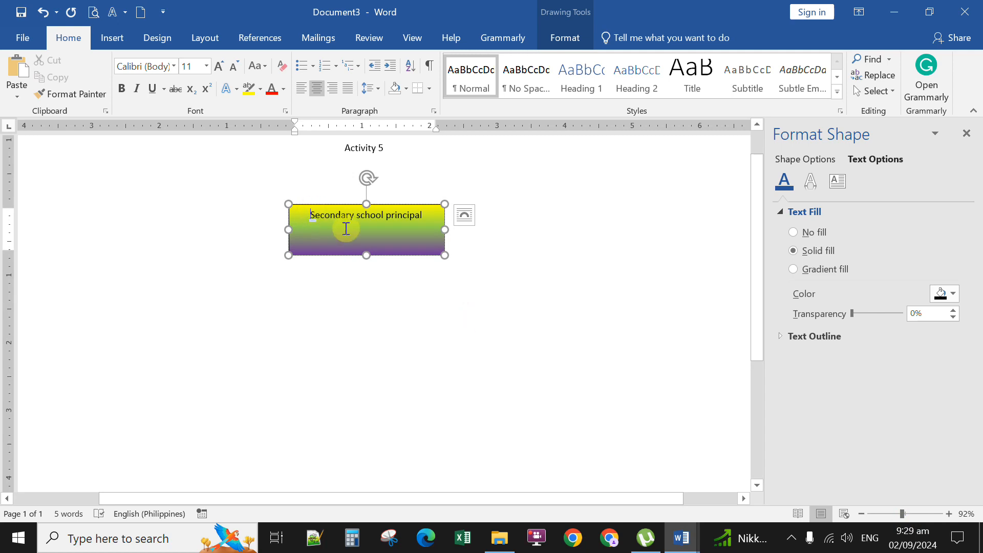
{"action": "key", "text": "Return"}
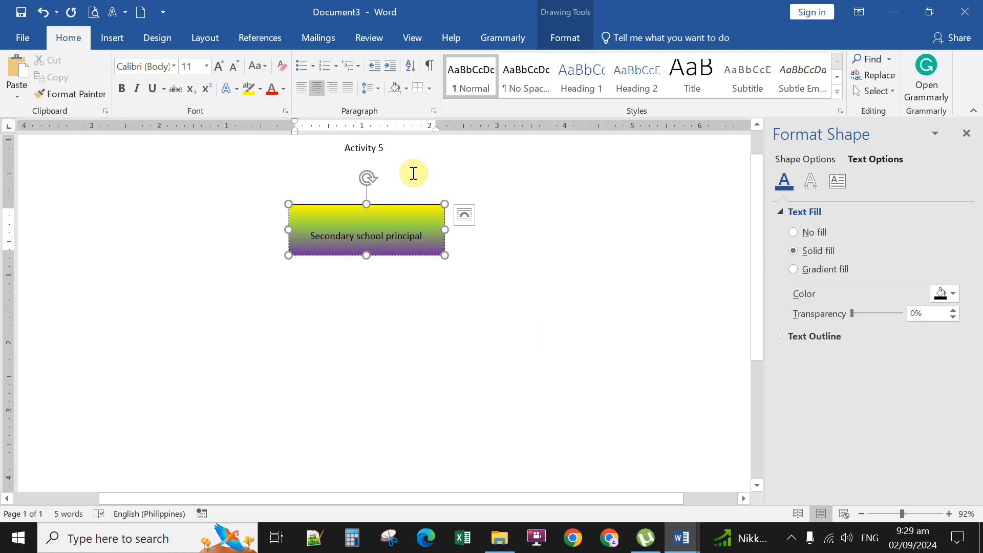
{"action": "key", "text": "ctrl+shift+less"}
{"action": "key", "text": "ctrl+shift+less"}
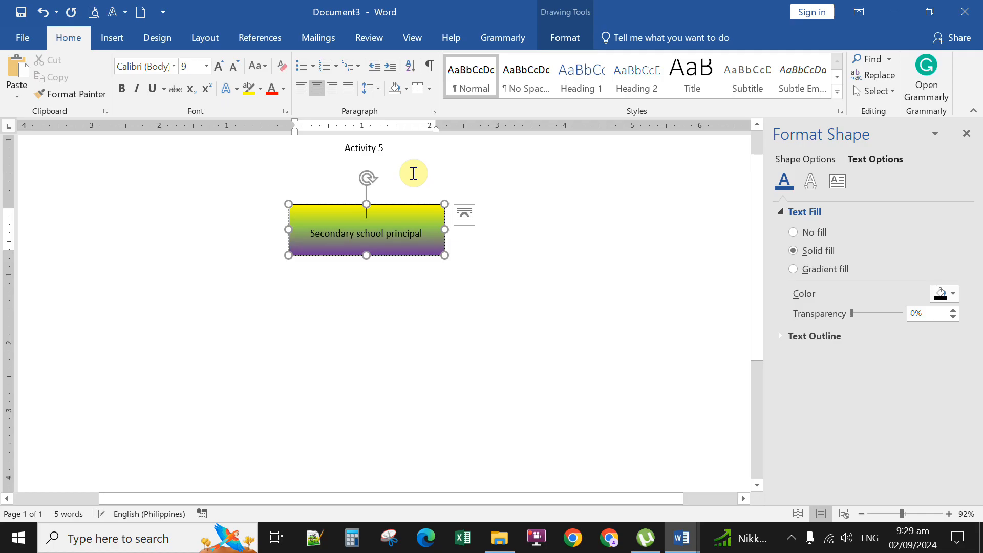
{"action": "key", "text": "ctrl+shift+less"}
{"action": "key", "text": "ctrl+shift+less"}
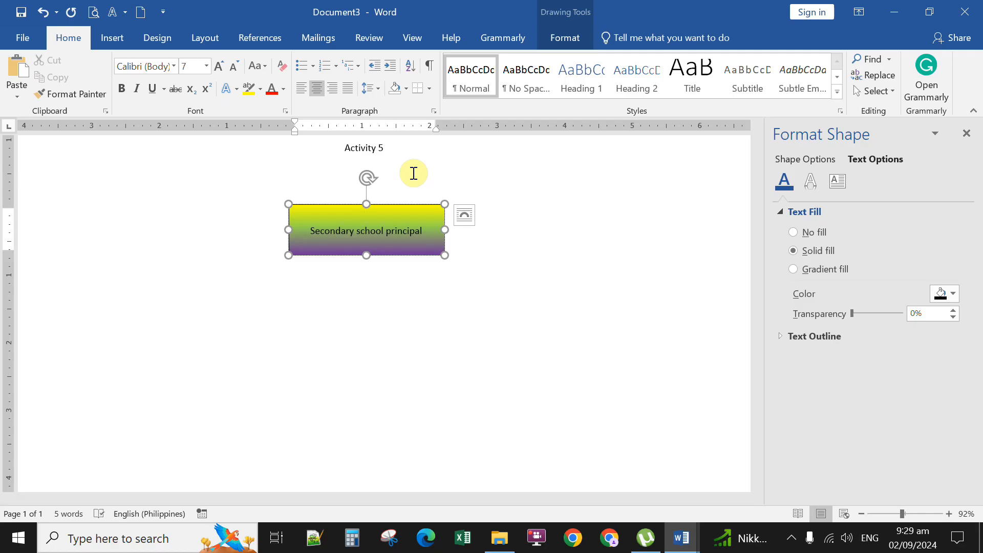
{"action": "key", "text": "ctrl+bracketleft"}
{"action": "key", "text": "ctrl+bracketleft"}
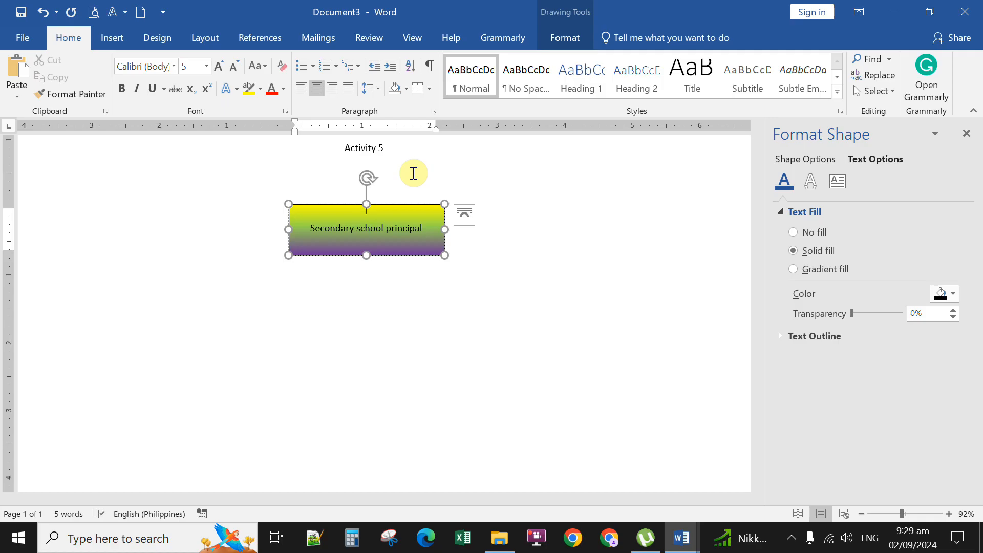
{"action": "left_click", "coordinate": [547, 285]}
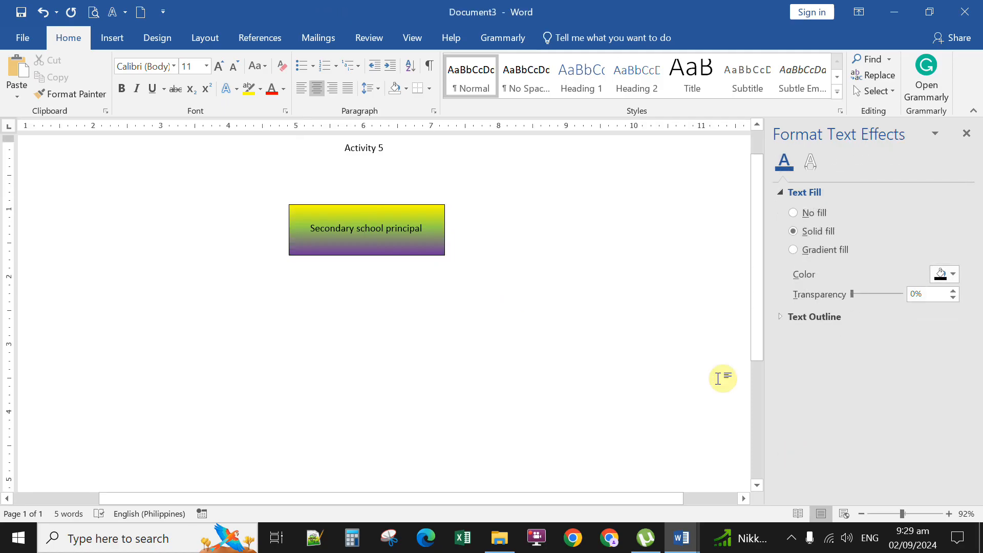
Step: Duplicate the "Secondary school principal" text box and place the copy below and to the left of the original, near the left margin
{"action": "left_click_drag", "start_coordinate": [902, 513], "coordinate": [889, 514]}
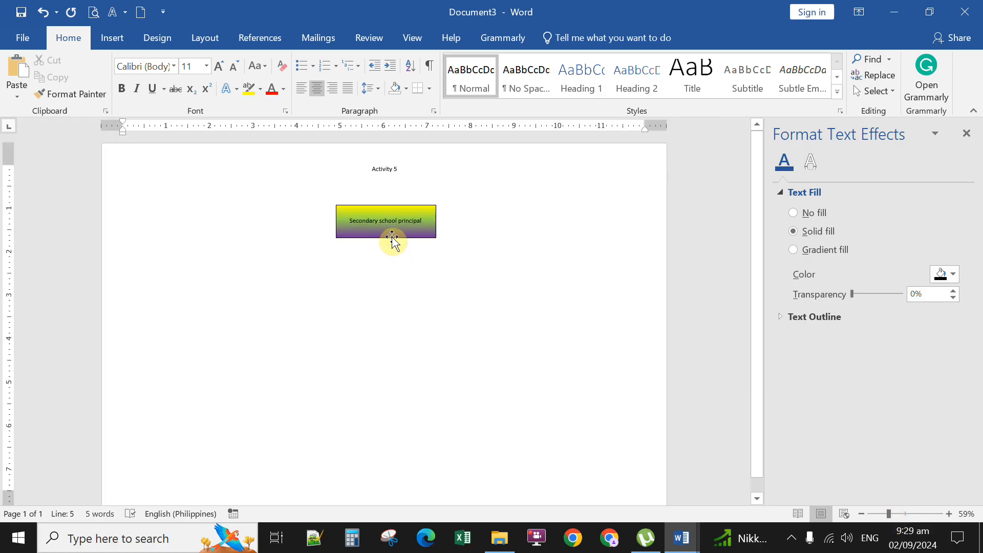
{"action": "left_click", "coordinate": [336, 208]}
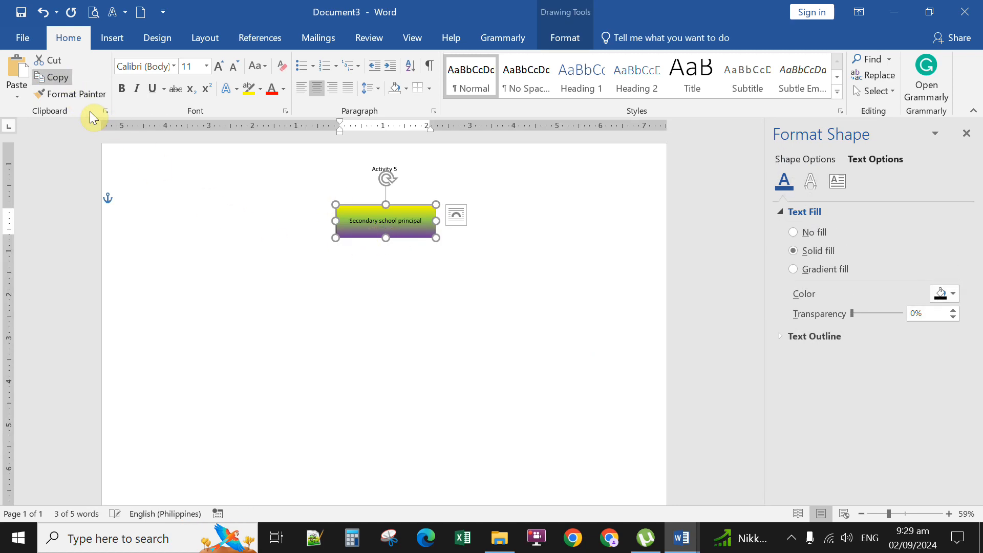
{"action": "left_click", "coordinate": [27, 70]}
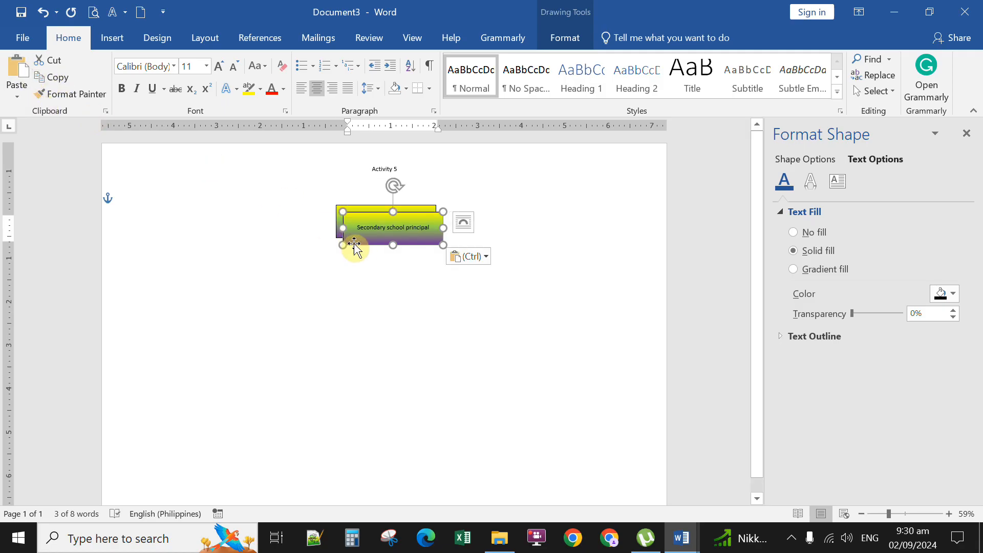
{"action": "left_click_drag", "start_coordinate": [359, 249], "coordinate": [163, 291]}
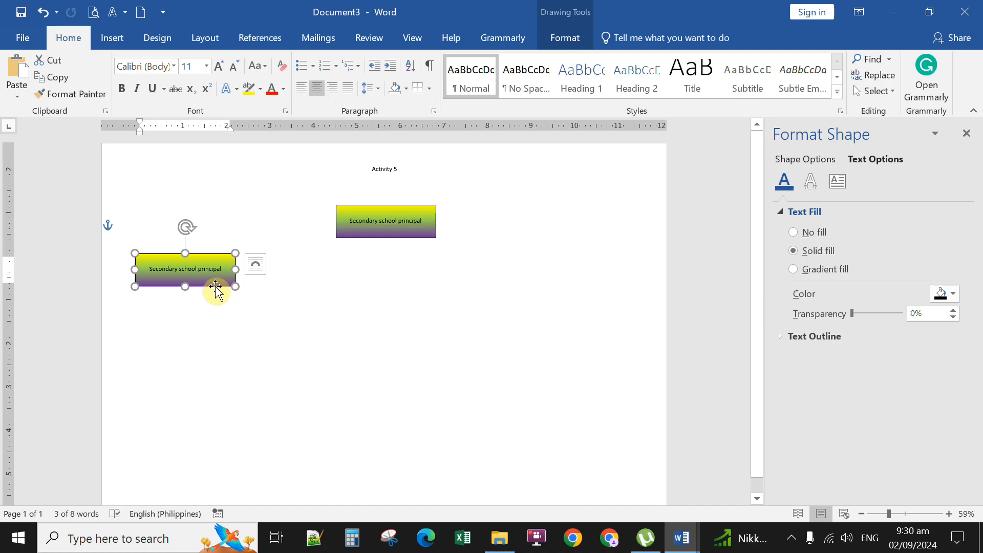
Step: Set the width of the copied "Secondary school principal" text box near the left margin to 1.3"
{"action": "left_click_drag", "start_coordinate": [215, 286], "coordinate": [322, 430]}
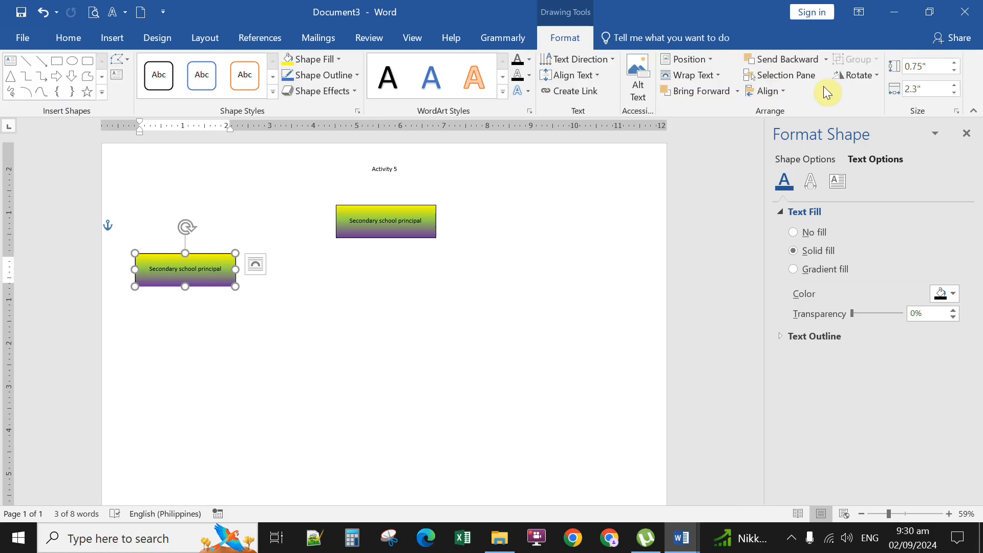
{"action": "left_click", "coordinate": [931, 89]}
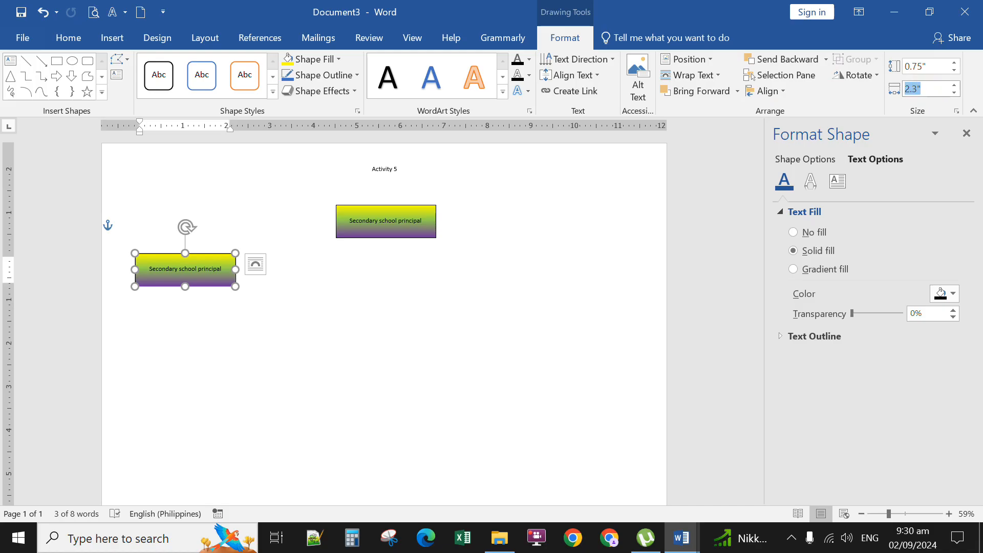
{"action": "type", "text": "1."}
{"action": "key", "text": "Return"}
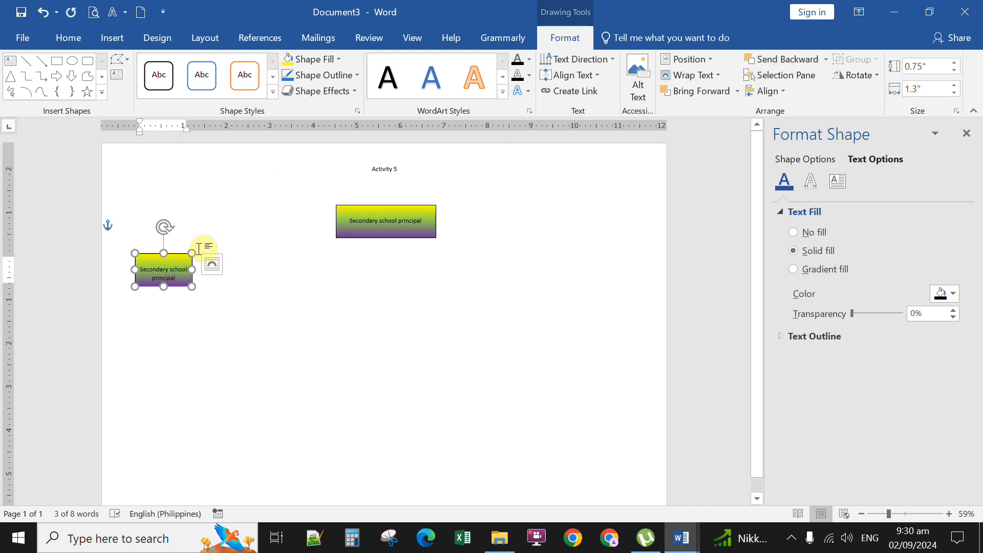
Step: Replace the text in the narrowed copy with "Mathematics Department"
{"action": "left_click_drag", "start_coordinate": [141, 272], "coordinate": [185, 284]}
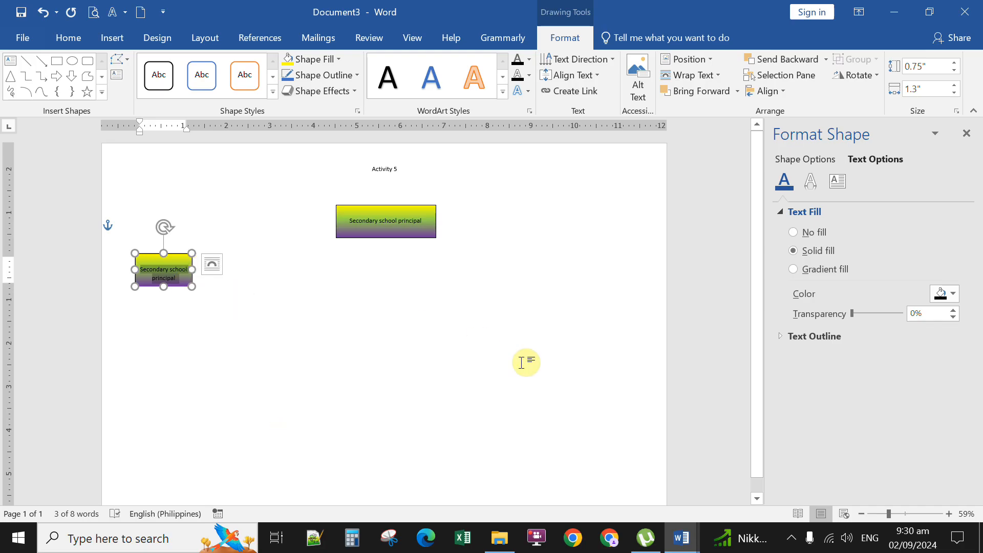
{"action": "type", "text": "Mathematics "}
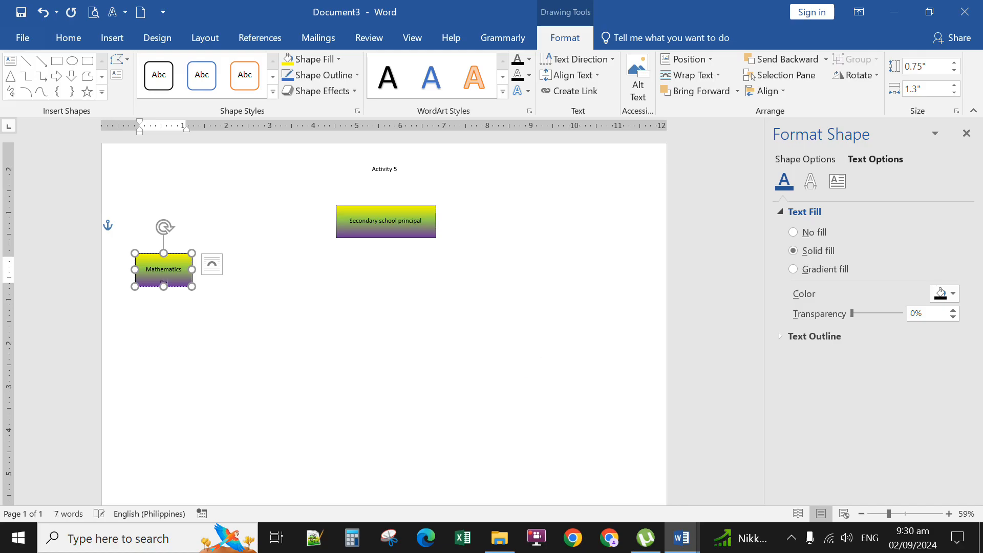
{"action": "type", "text": "Department"}
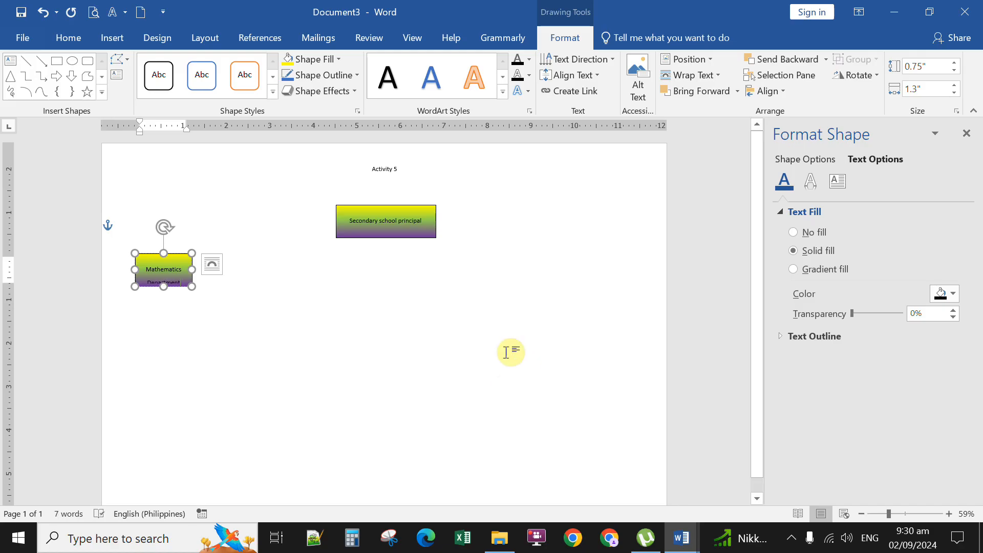
Step: Apply the No Spacing style to the "Mathematics Department" text and center it horizontally
{"action": "left_click", "coordinate": [904, 514]}
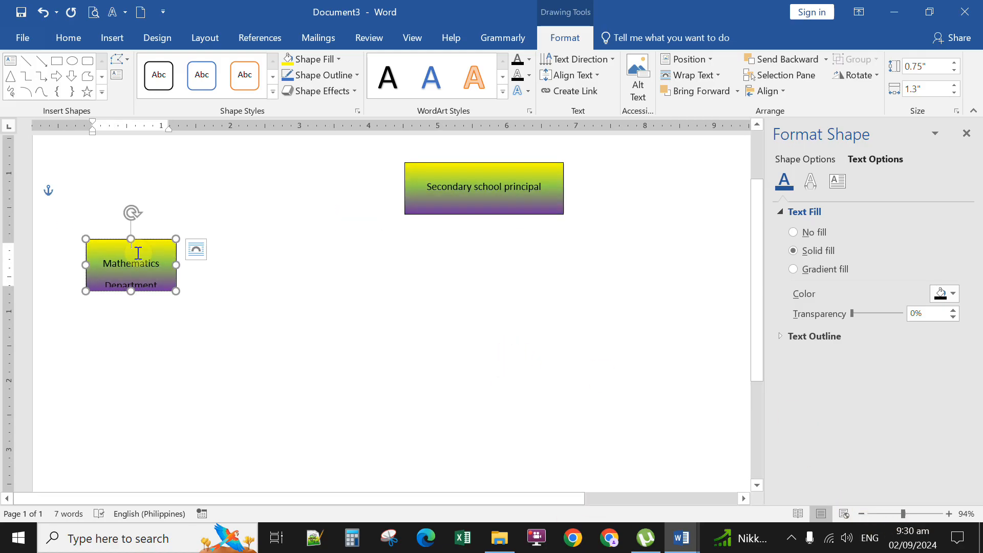
{"action": "double_click", "coordinate": [135, 263]}
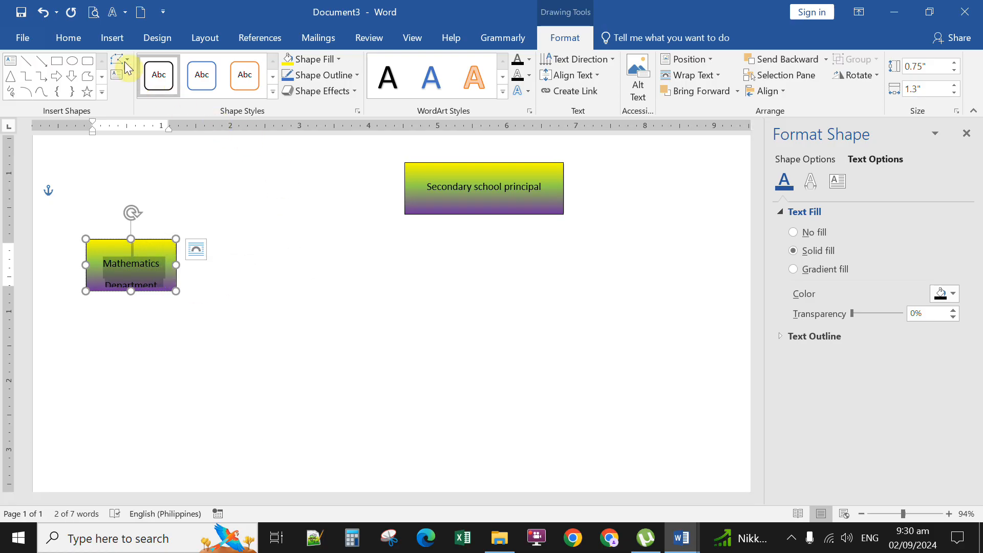
{"action": "left_click", "coordinate": [78, 41]}
{"action": "left_click", "coordinate": [534, 78]}
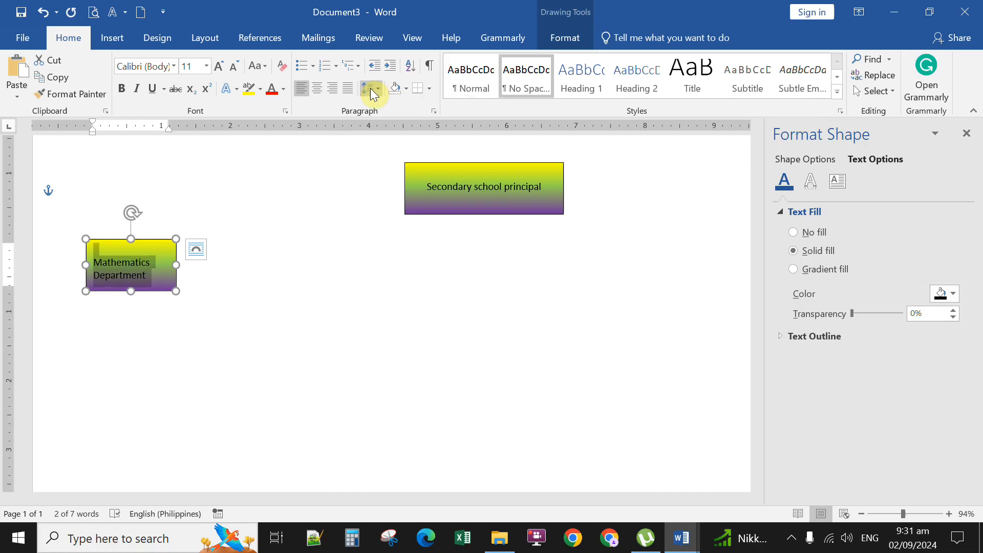
{"action": "left_click", "coordinate": [319, 88]}
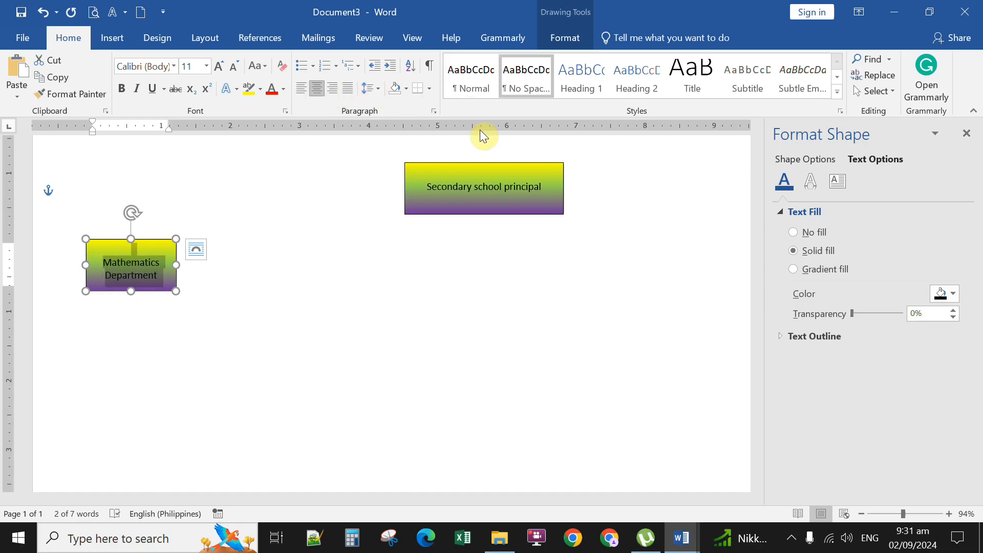
Step: Reduce the font size of the blank line above "Mathematics Department" to 7 to center the text vertically
{"action": "left_click", "coordinate": [211, 374]}
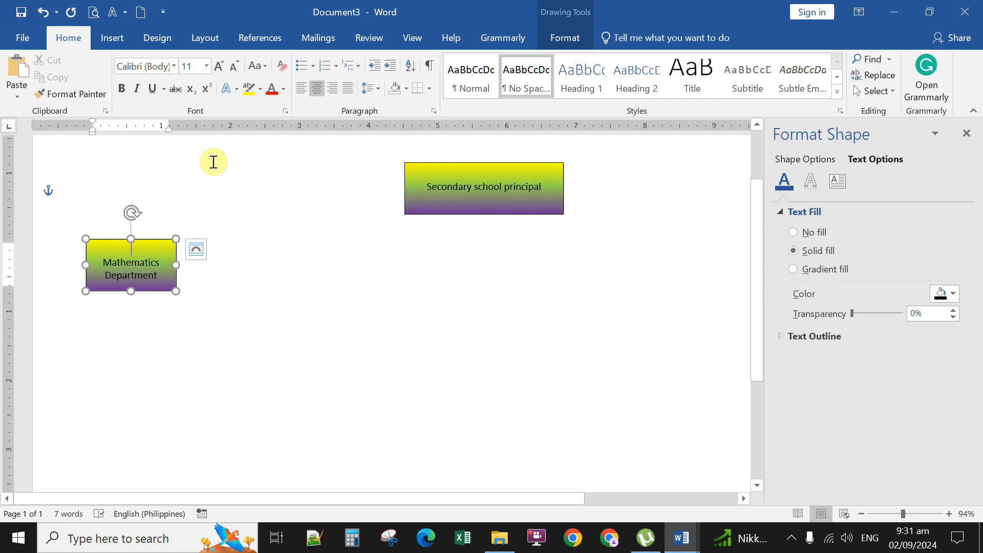
{"action": "key", "text": "ctrl+["}
{"action": "key", "text": "ctrl+["}
{"action": "key", "text": "ctrl+["}
{"action": "key", "text": "ctrl+["}
{"action": "key", "text": "ctrl+["}
{"action": "key", "text": "ctrl+["}
{"action": "key", "text": "ctrl+["}
{"action": "key", "text": "ctrl+]"}
{"action": "key", "text": "ctrl+]"}
{"action": "key", "text": "ctrl+]"}
{"action": "key", "text": "ctrl+]"}
{"action": "key", "text": "ctrl+]"}
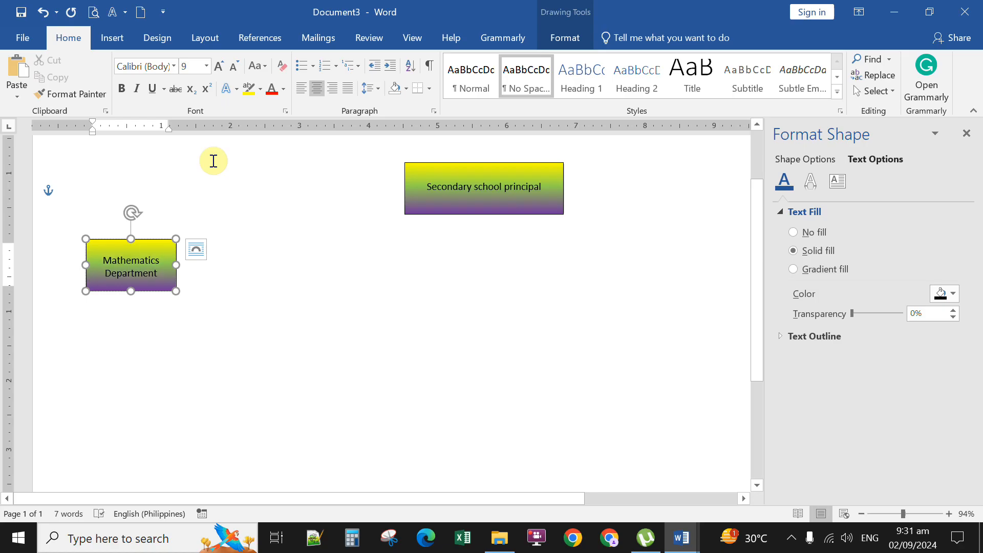
{"action": "key", "text": "ctrl+["}
{"action": "key", "text": "ctrl+["}
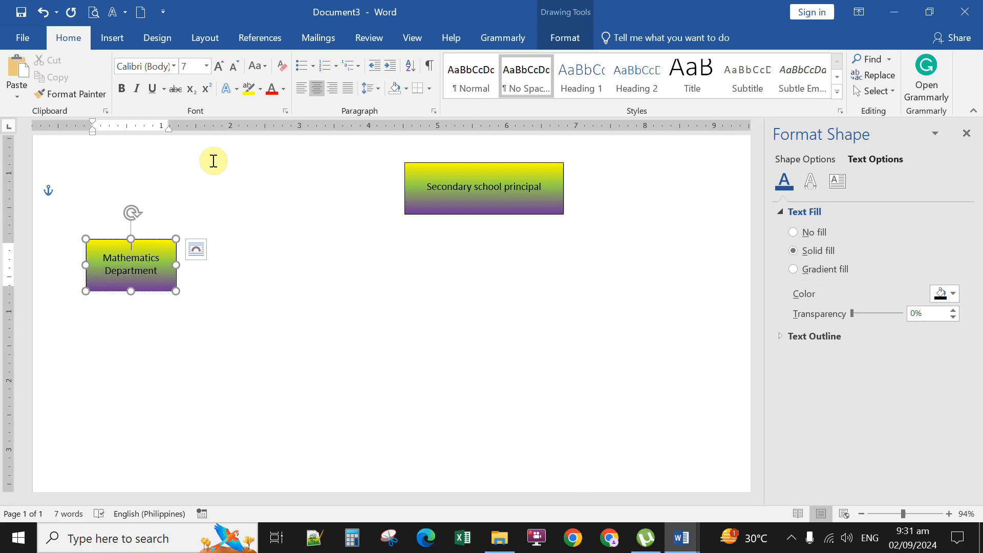
{"action": "left_click", "coordinate": [401, 329]}
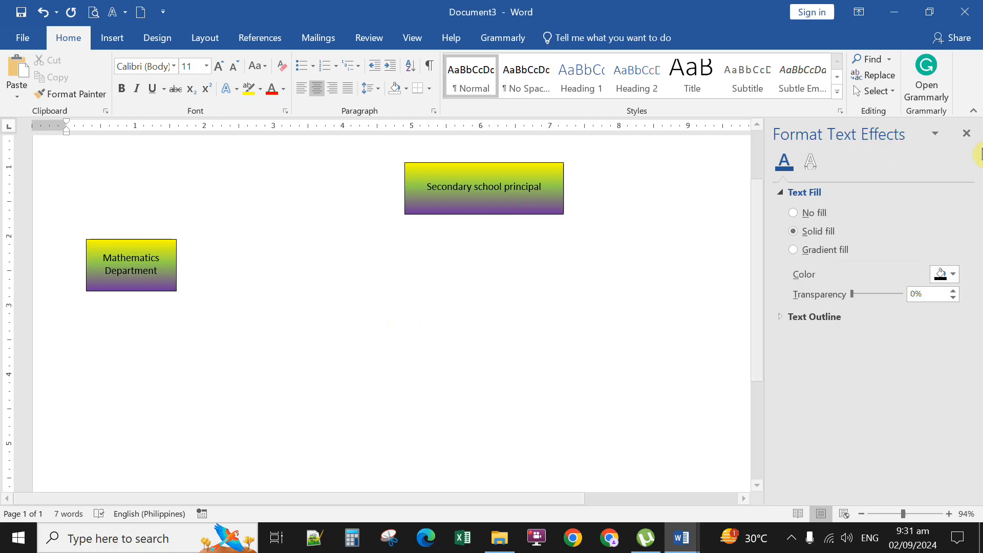
Step: Close the formatting pane and draw a perfect circle about 1.03" across below the "Mathematics Department" box
{"action": "left_click", "coordinate": [966, 133]}
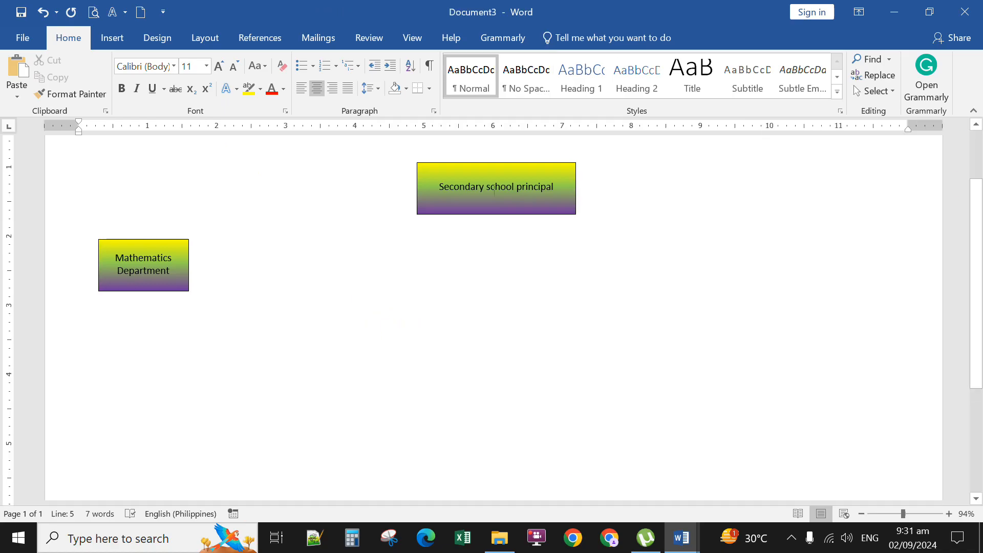
{"action": "left_click", "coordinate": [897, 515]}
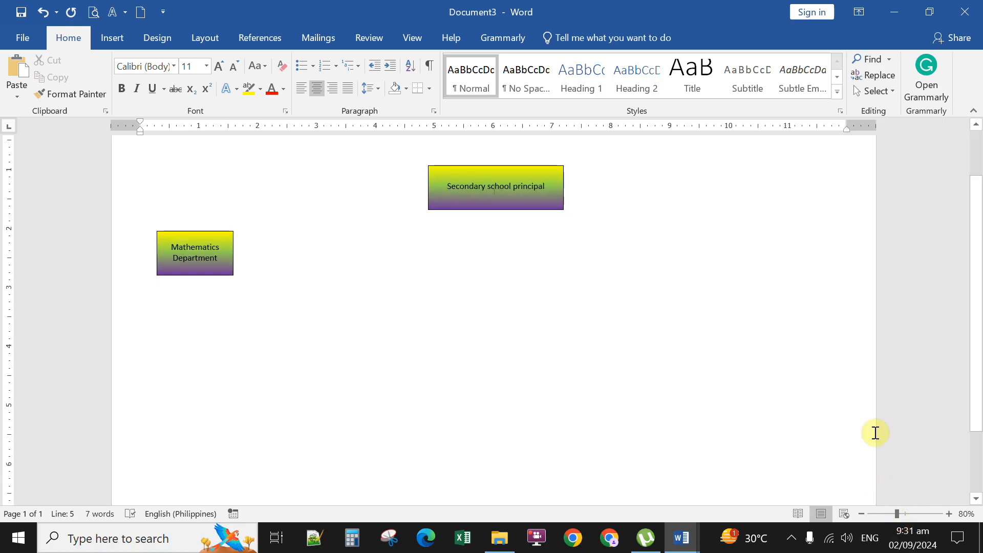
{"action": "mouse_move", "coordinate": [981, 296]}
{"action": "left_mouse_down"}
{"action": "mouse_move", "coordinate": [982, 245]}
{"action": "mouse_move", "coordinate": [980, 293]}
{"action": "left_mouse_up"}
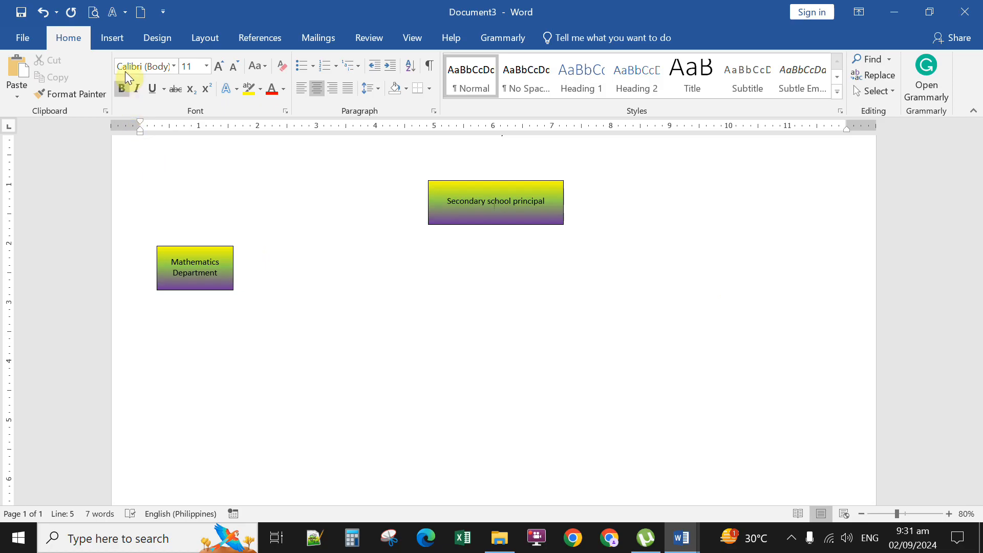
{"action": "left_click", "coordinate": [113, 39]}
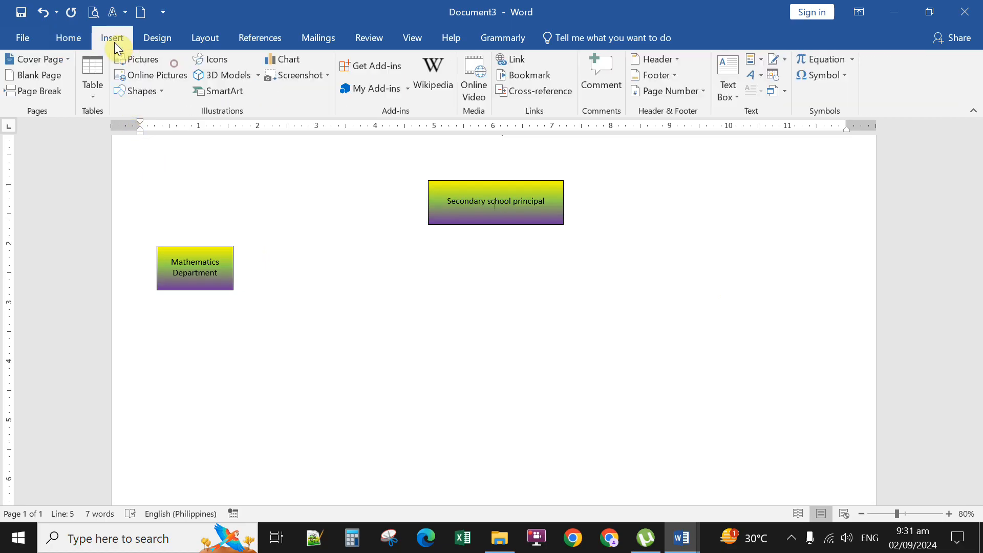
{"action": "left_click", "coordinate": [160, 90]}
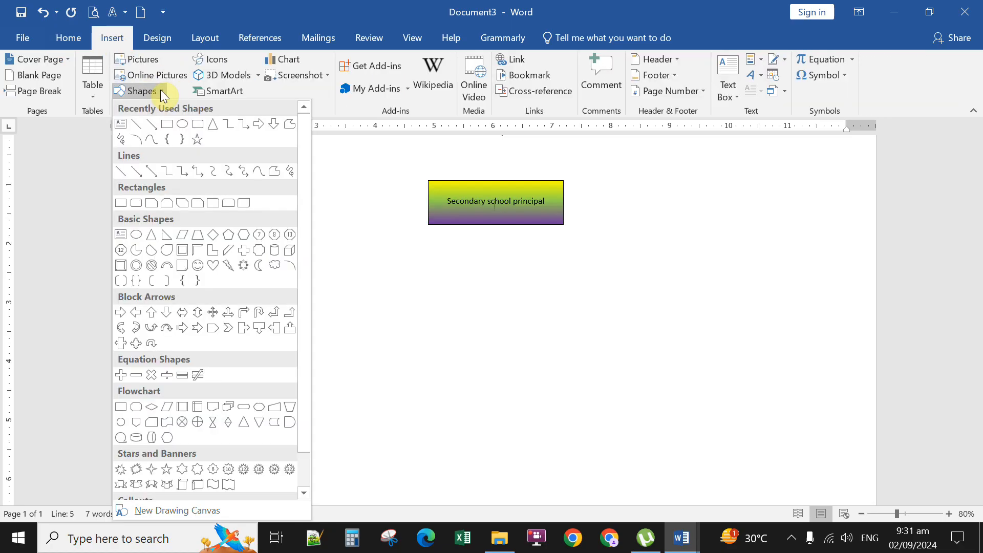
{"action": "left_click", "coordinate": [182, 125]}
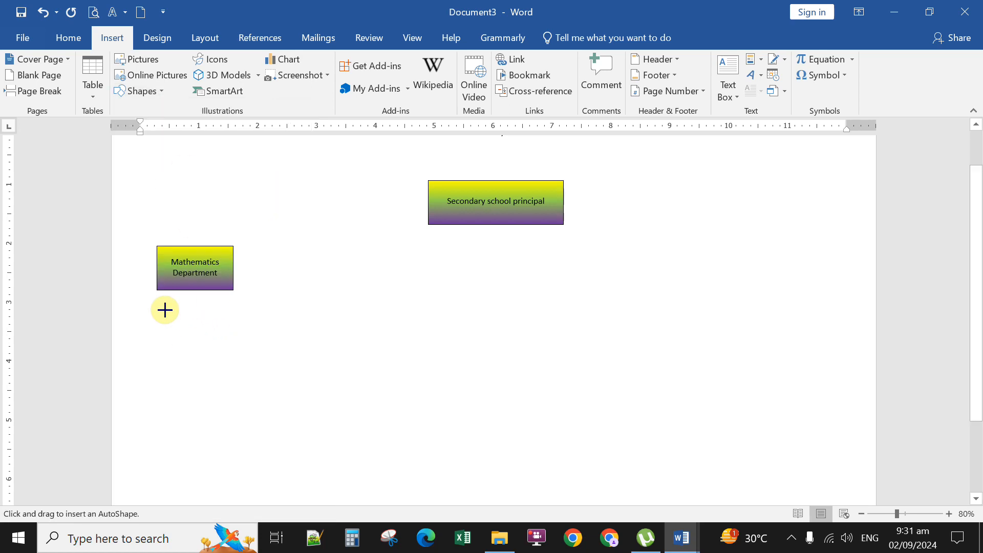
{"action": "left_click_drag", "start_coordinate": [165, 310], "coordinate": [202, 368]}
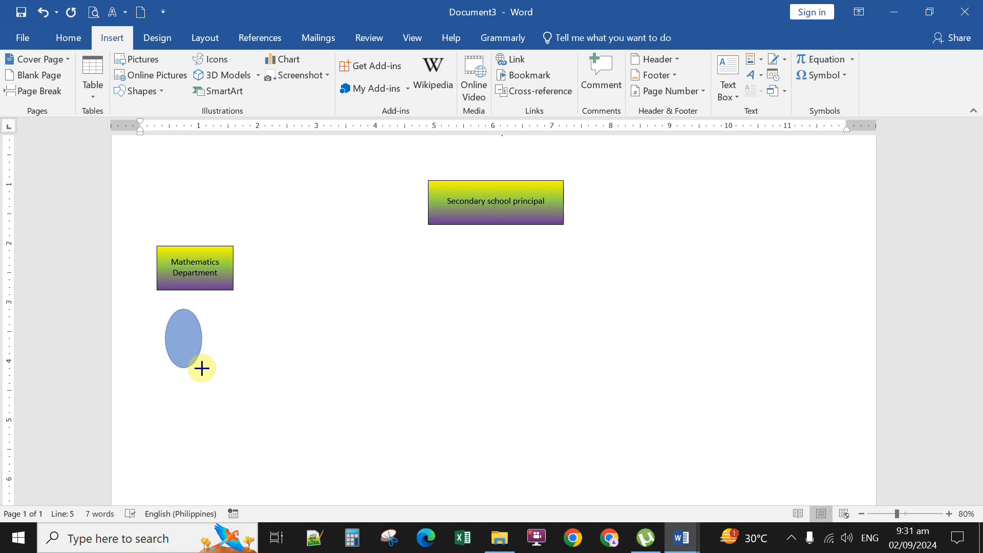
{"action": "key", "text": "shift"}
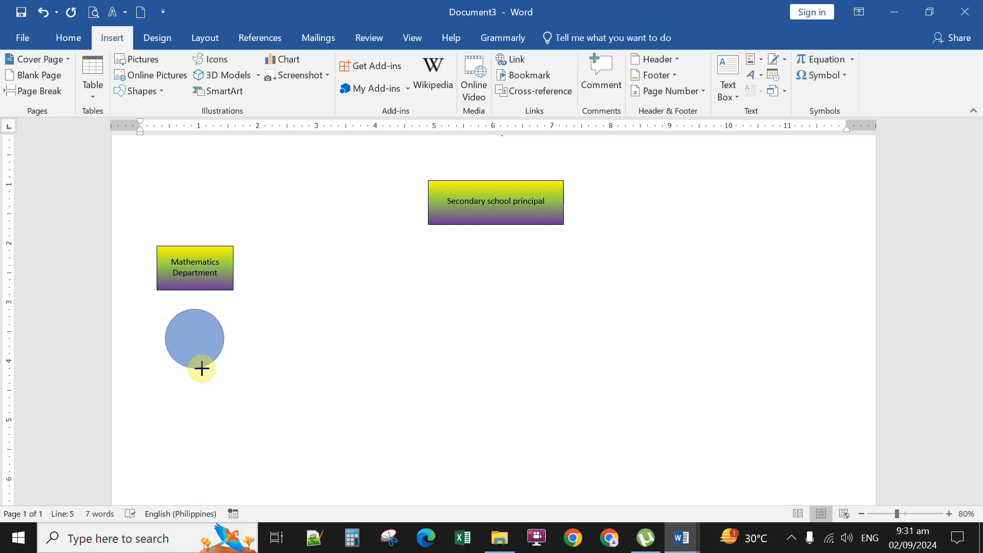
{"action": "left_click_drag", "start_coordinate": [202, 369], "coordinate": [200, 369]}
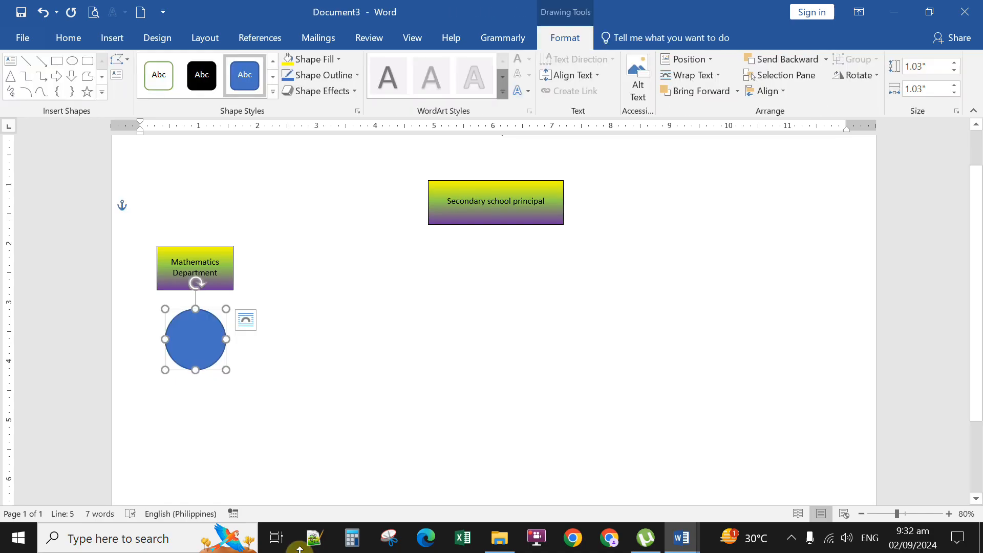
Step: Set both the height and the width of the circle to 1"
{"action": "left_click", "coordinate": [941, 67]}
{"action": "type", "text": "1"}
{"action": "key", "text": "Return"}
{"action": "left_click_drag", "start_coordinate": [937, 88], "coordinate": [892, 90]}
{"action": "type", "text": "1"}
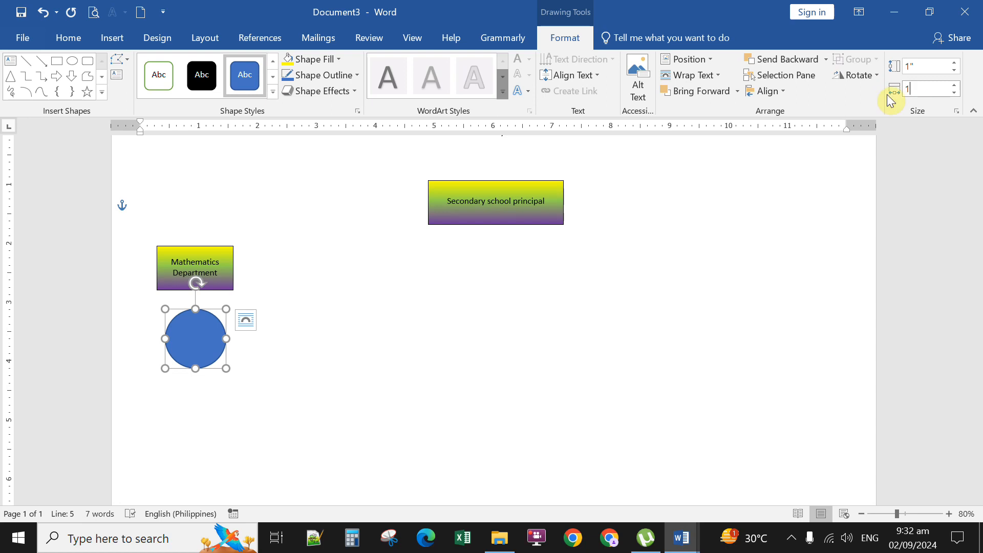
{"action": "key", "text": "Return"}
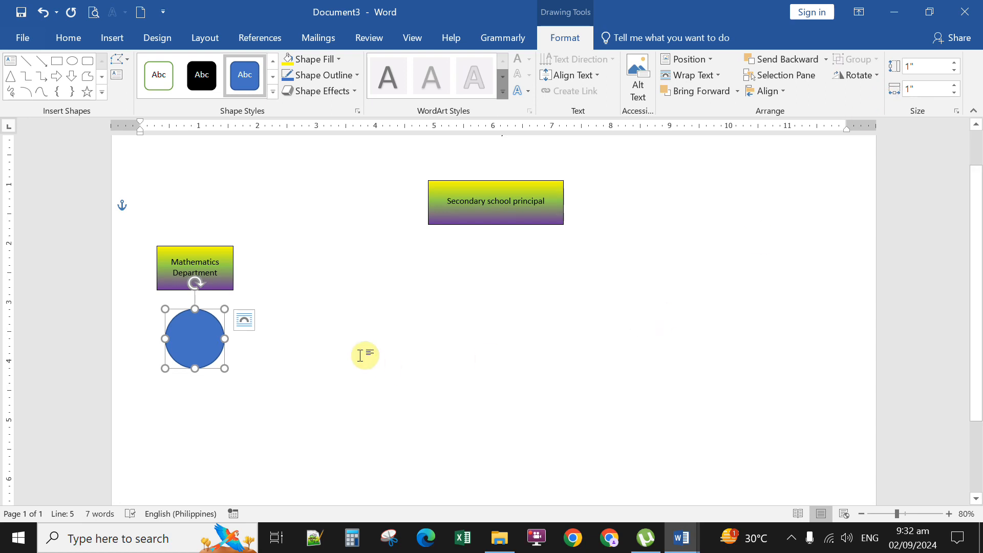
Step: Give the circle a gradient fill and remove its purple gradient stop at 100%
{"action": "scroll", "coordinate": [372, 330], "scroll_direction": "down", "scroll_amount": 2}
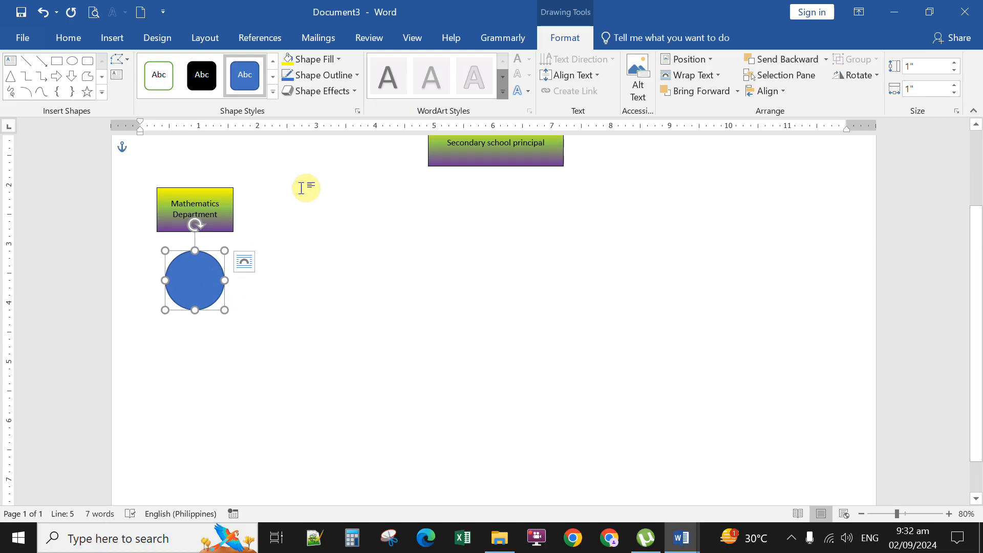
{"action": "left_click", "coordinate": [340, 63]}
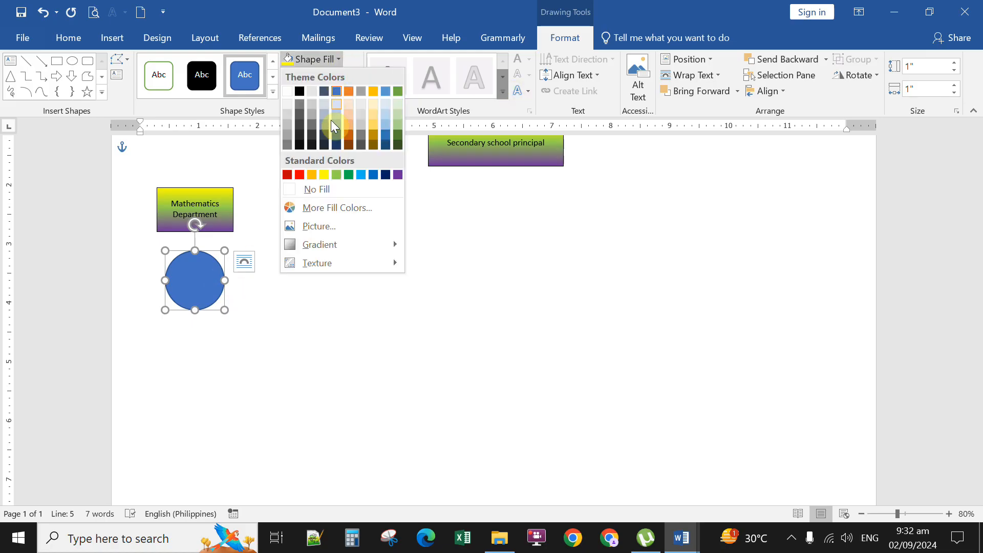
{"action": "mouse_move", "coordinate": [340, 248]}
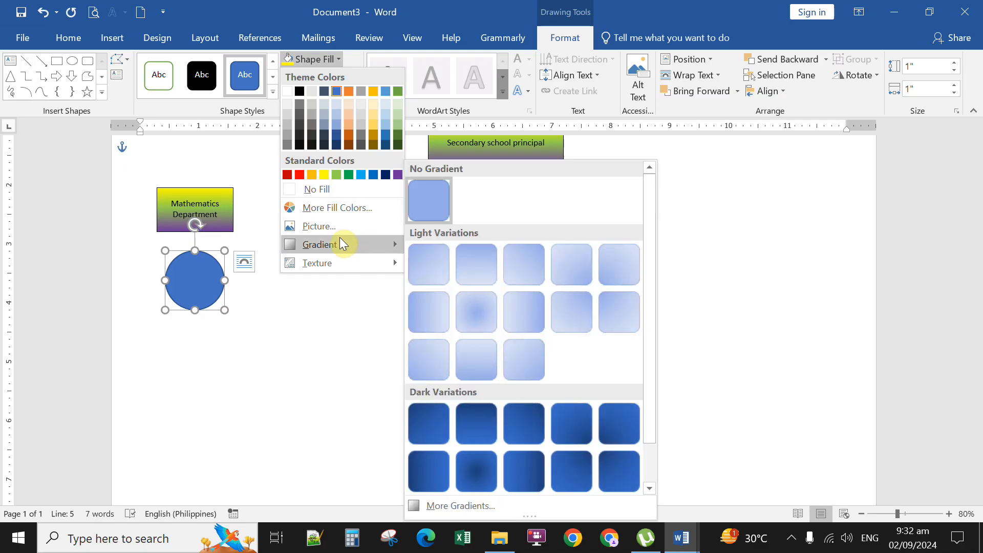
{"action": "left_click", "coordinate": [461, 505]}
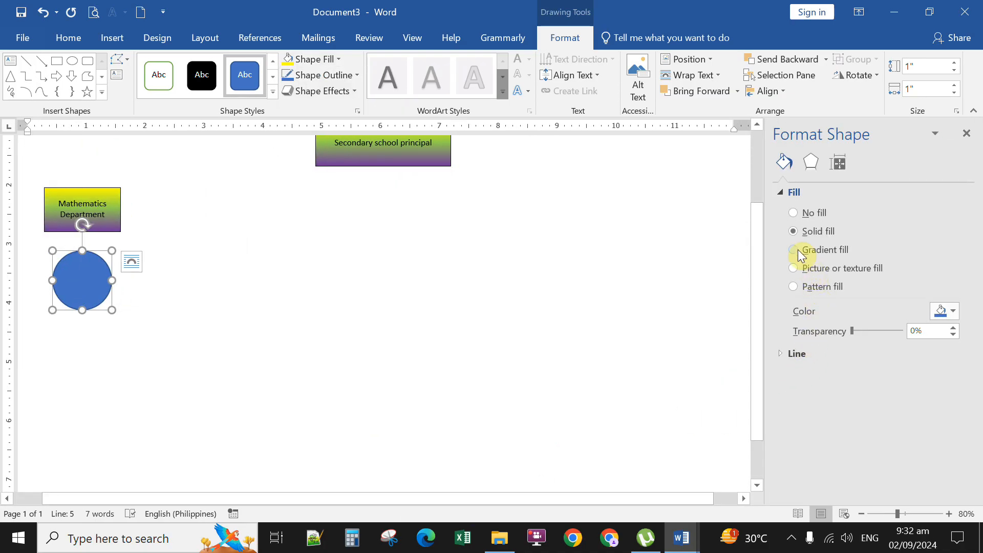
{"action": "left_click", "coordinate": [793, 249]}
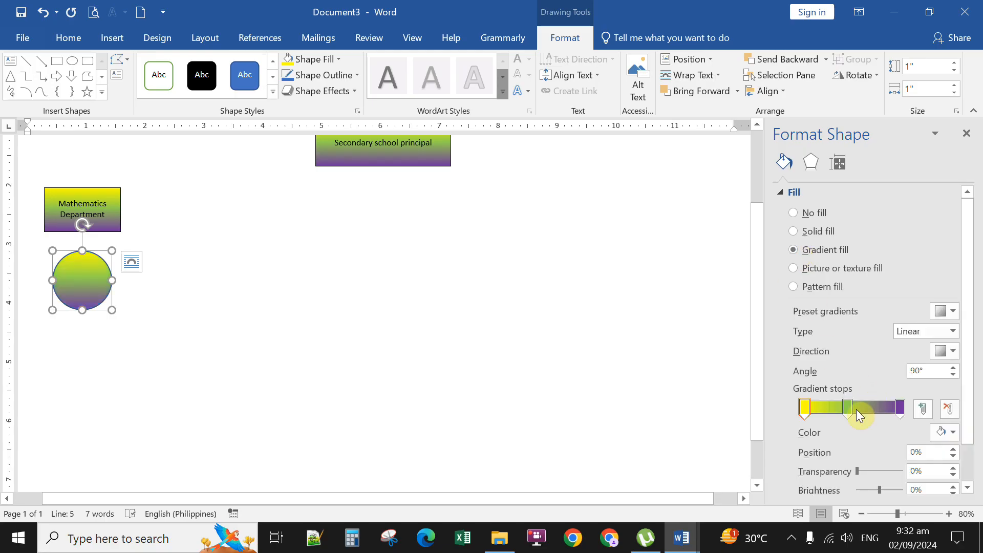
{"action": "left_click", "coordinate": [900, 407]}
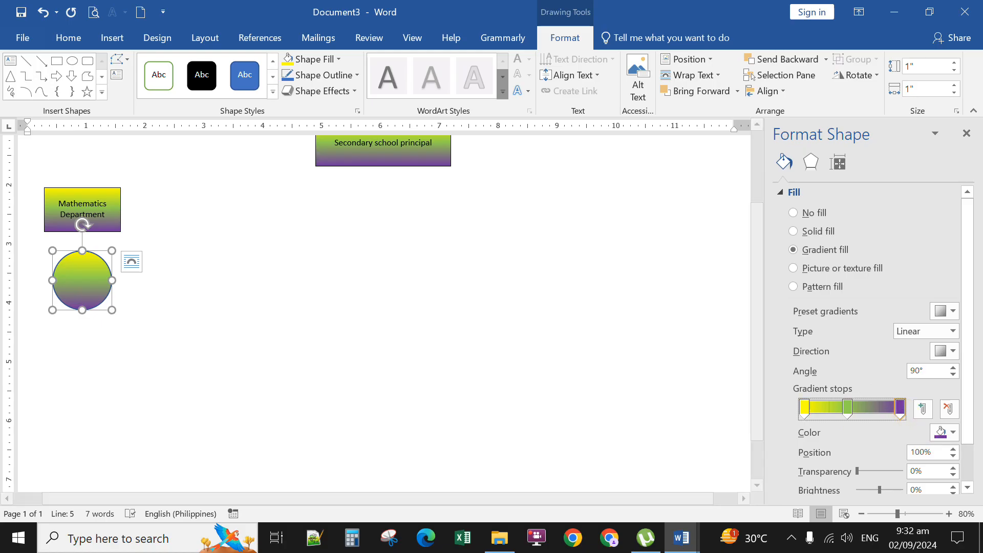
{"action": "left_click", "coordinate": [949, 409]}
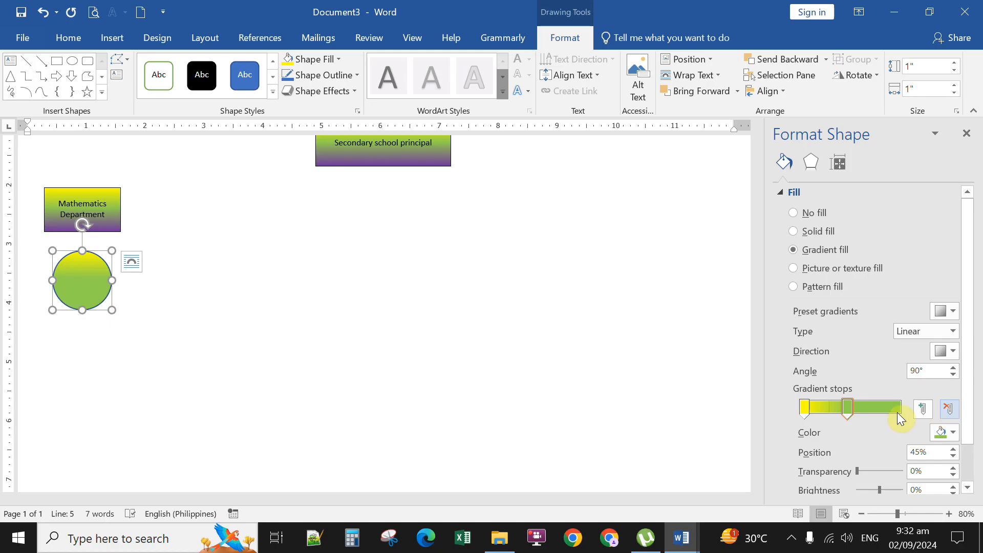
Step: Color the circle's gradient stop at 45% orange
{"action": "left_click", "coordinate": [853, 410]}
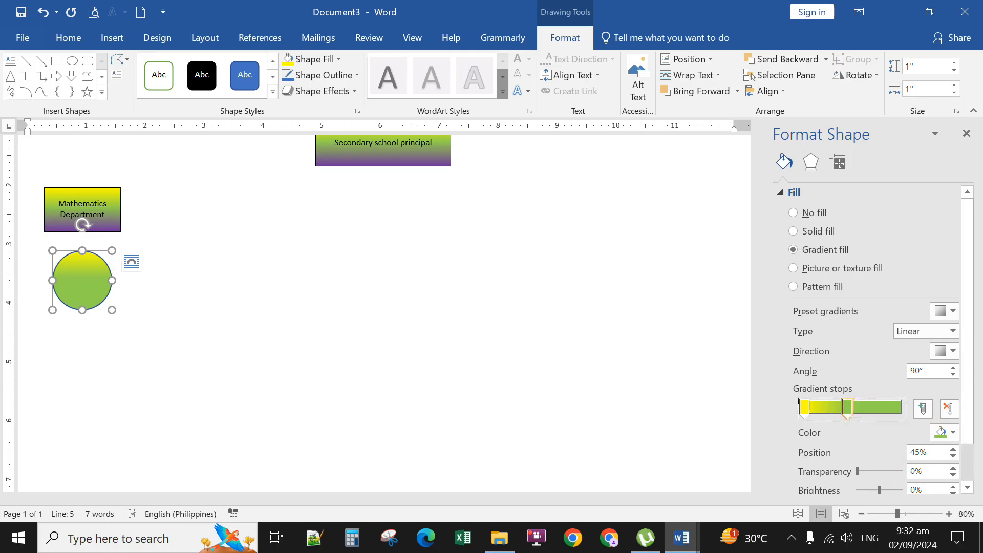
{"action": "left_click", "coordinate": [942, 432]}
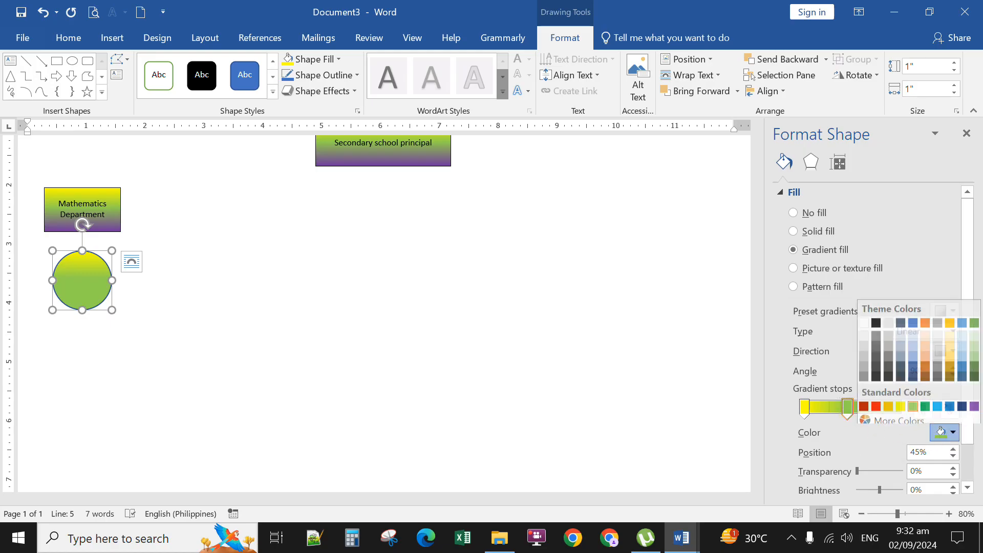
{"action": "left_click", "coordinate": [888, 401]}
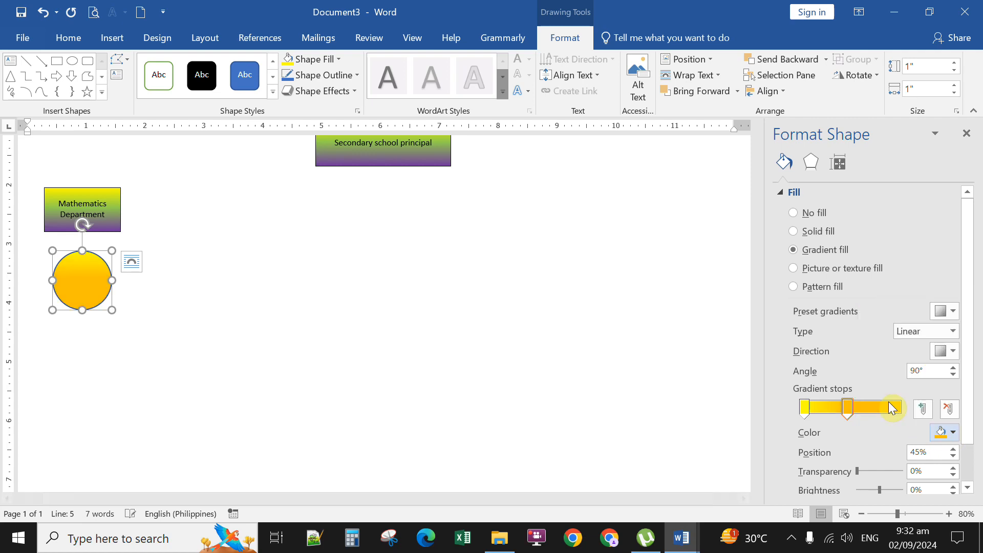
Step: Close the formatting pane and add the text "TI" inside the circle below the "Mathematics Department" box
{"action": "left_click", "coordinate": [498, 306]}
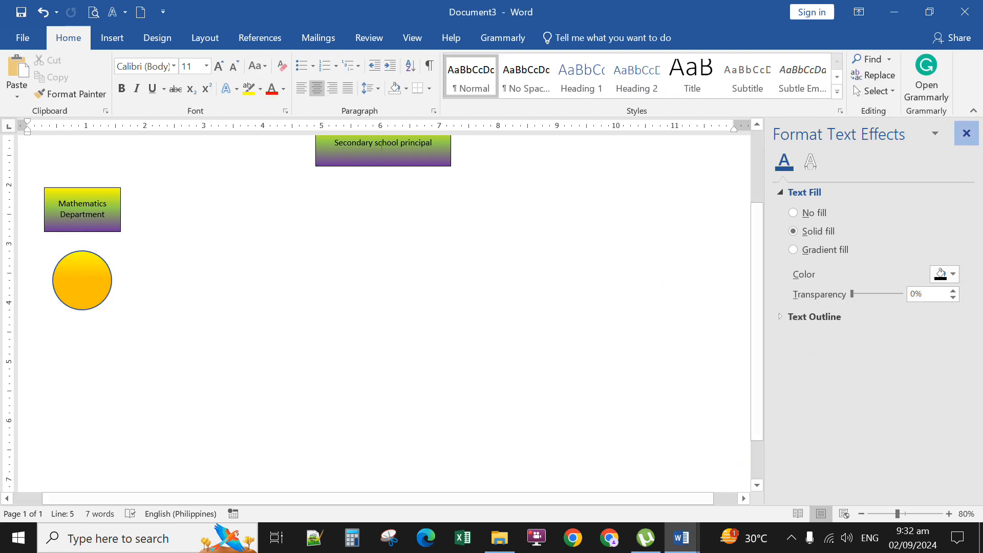
{"action": "left_click", "coordinate": [967, 133]}
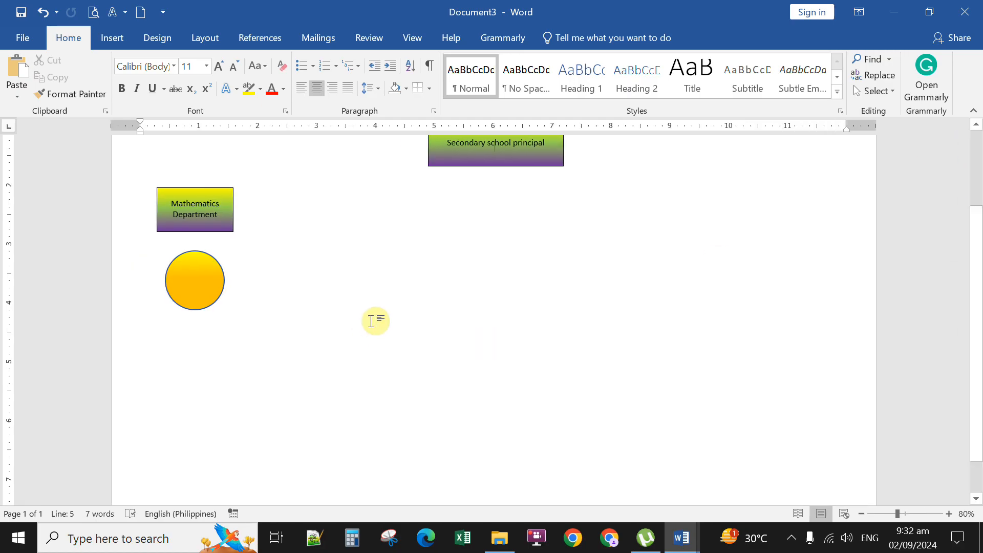
{"action": "left_click", "coordinate": [217, 267]}
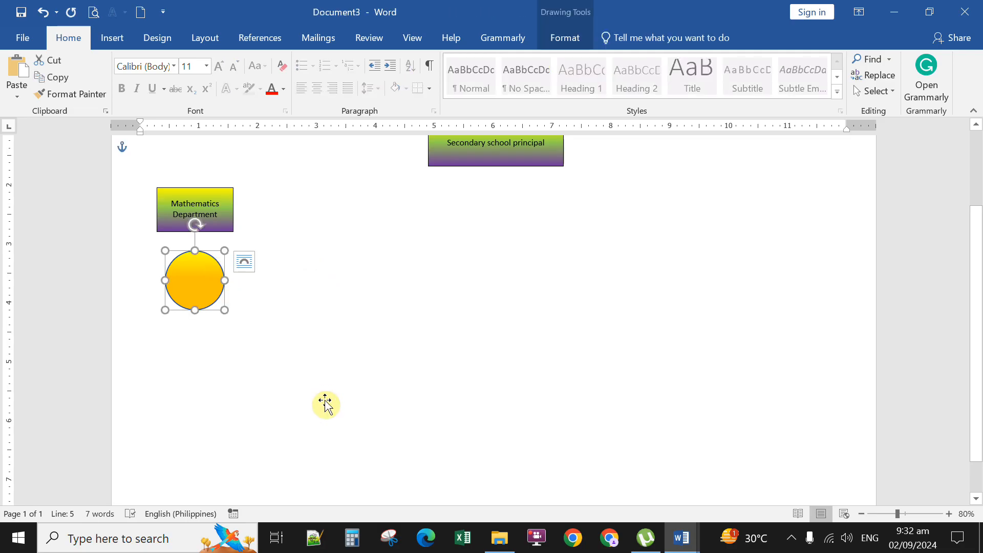
{"action": "right_click", "coordinate": [199, 275]}
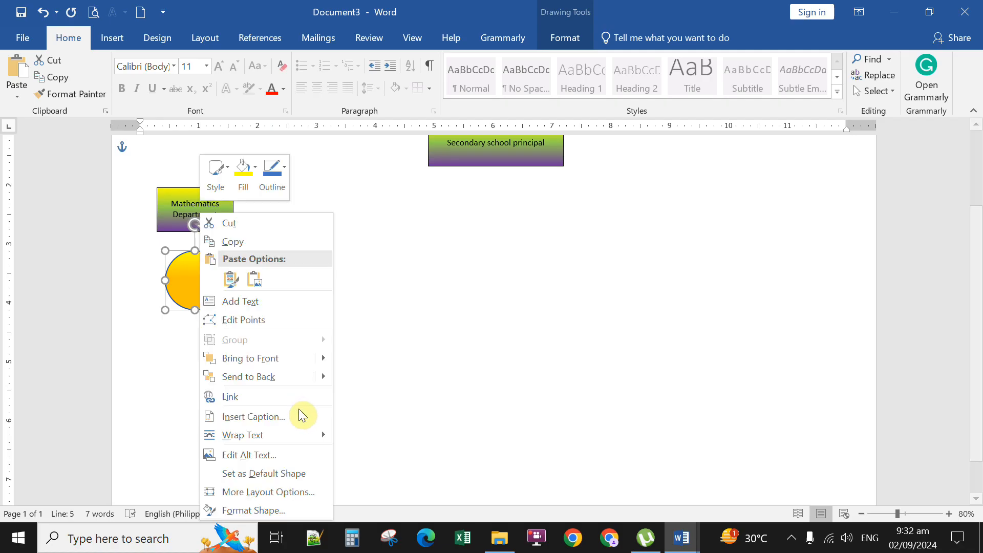
{"action": "left_click", "coordinate": [241, 305]}
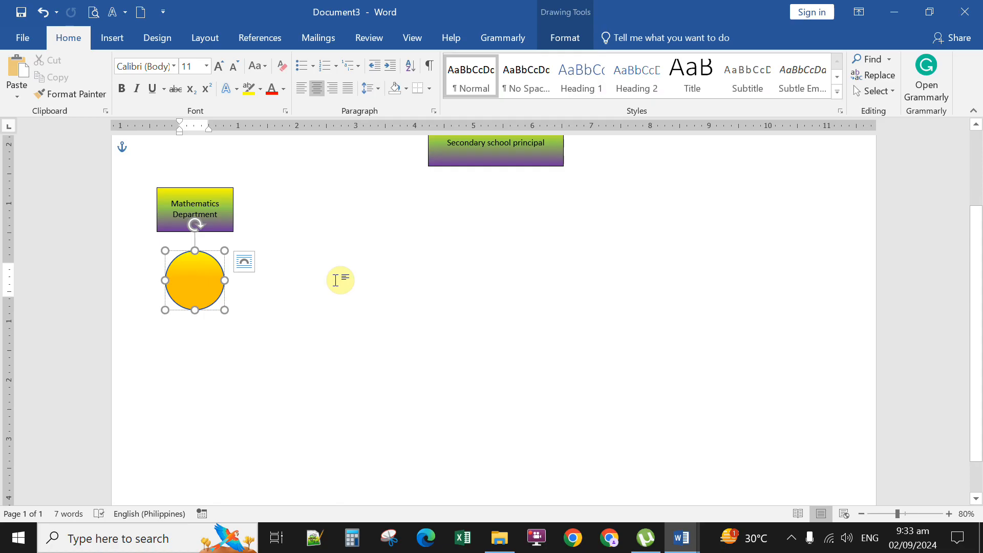
{"action": "type", "text": "t"}
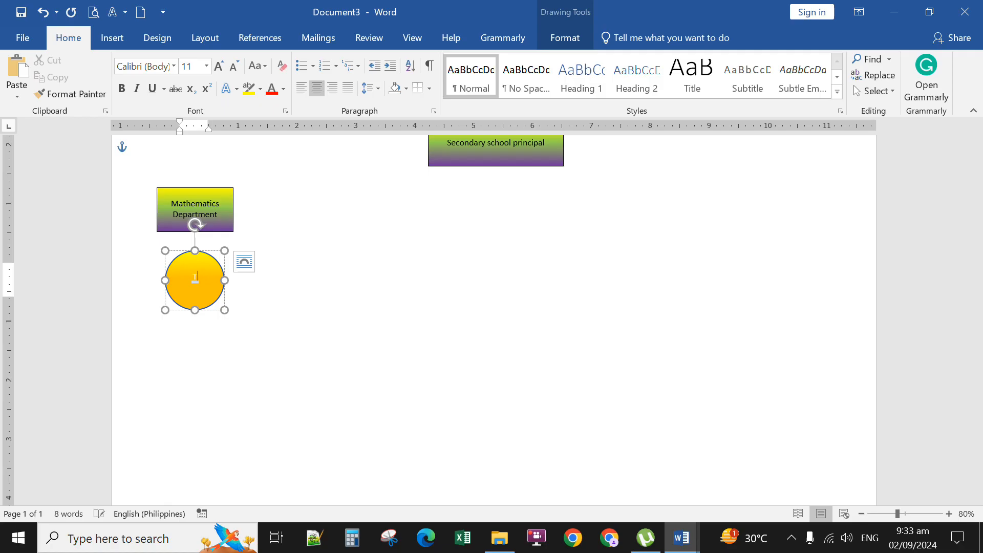
{"action": "type", "text": "i"}
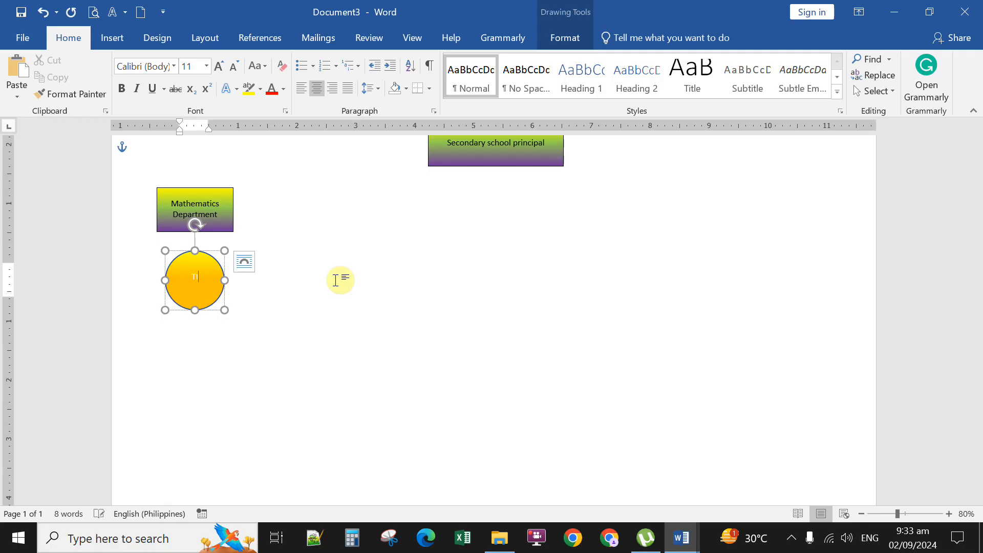
{"action": "left_click", "coordinate": [509, 419]}
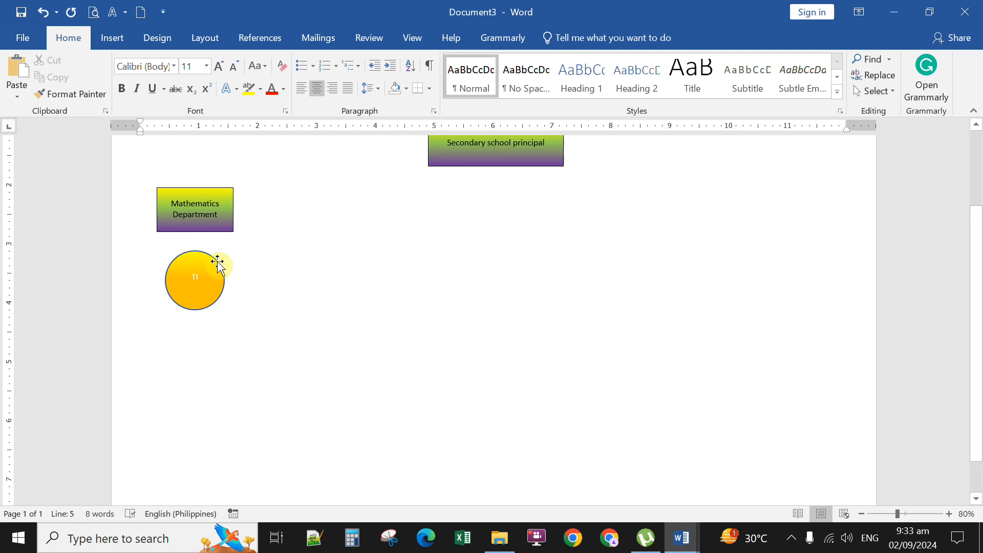
Step: Make two copies of the "TI" circle and move the last copy straight down, well below the original circle
{"action": "left_click", "coordinate": [326, 392]}
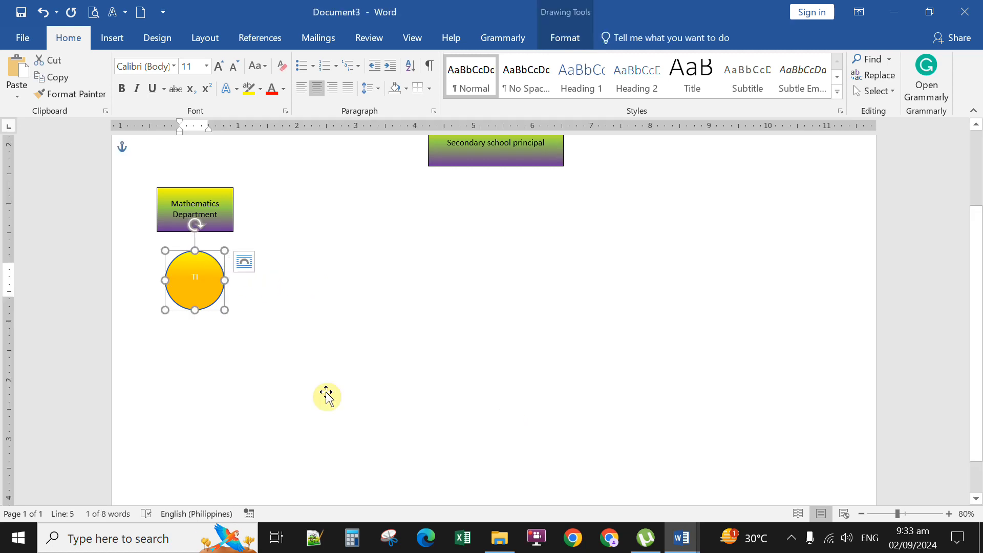
{"action": "left_click", "coordinate": [60, 77]}
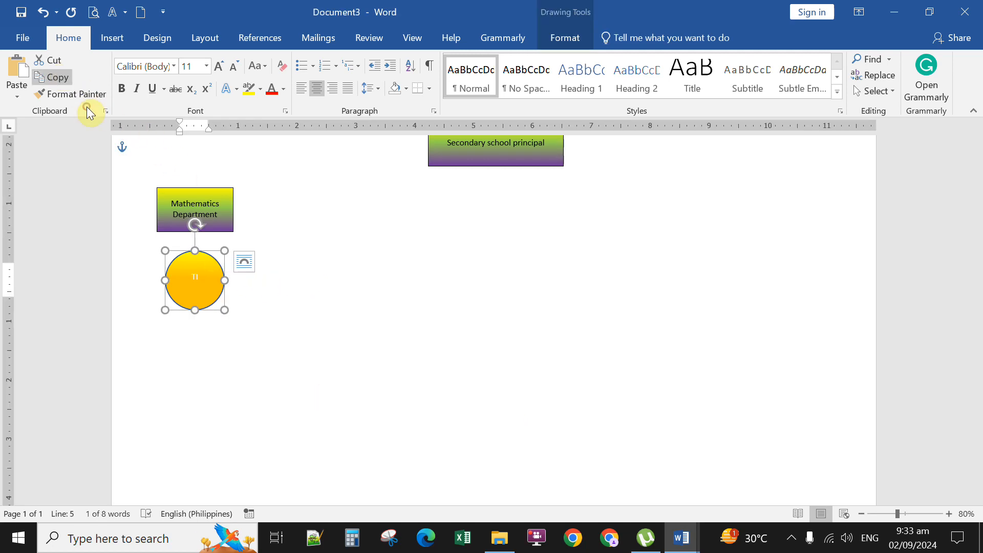
{"action": "left_click", "coordinate": [25, 98]}
{"action": "left_click", "coordinate": [26, 97]}
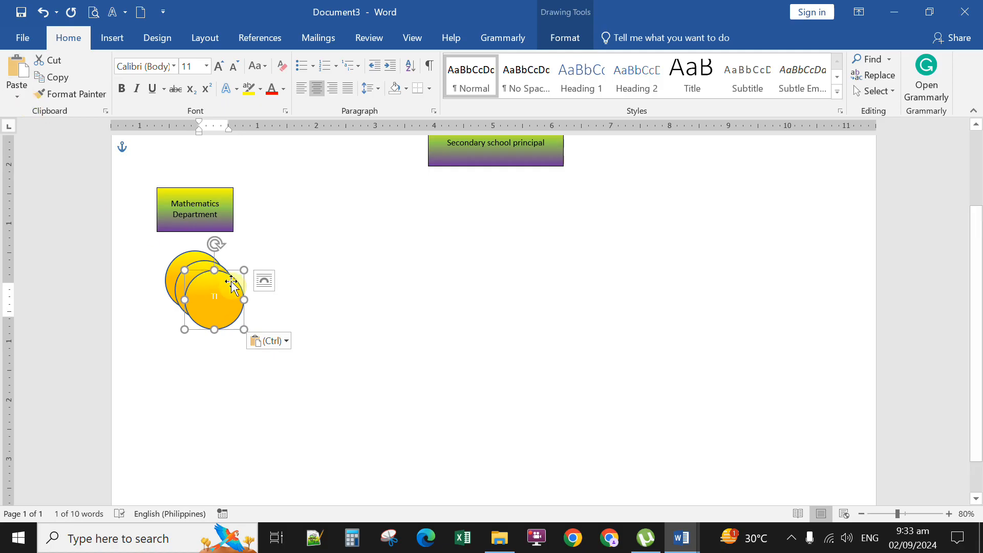
{"action": "left_click_drag", "start_coordinate": [231, 283], "coordinate": [216, 419]}
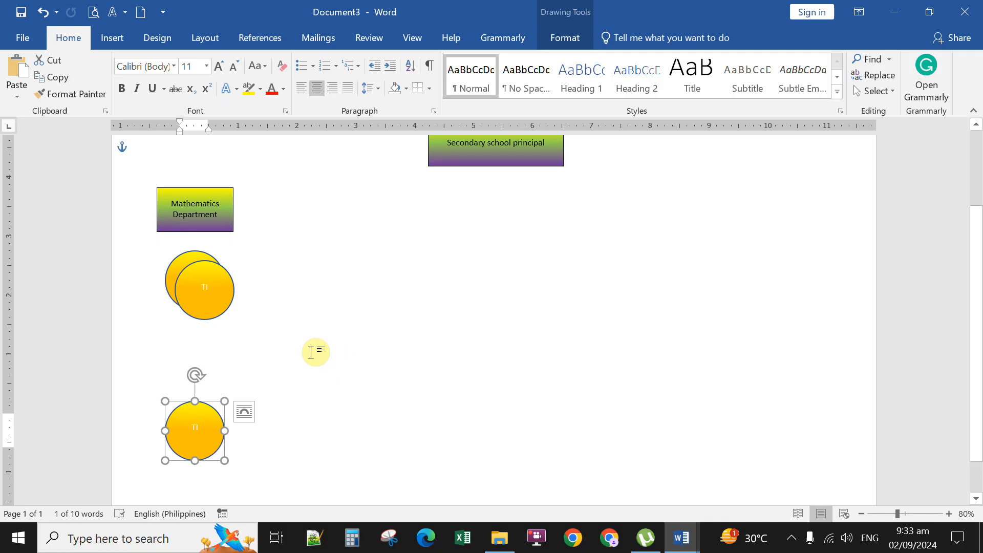
Step: Select the three circles together with the "Mathematics Department" box and align them all to a common vertical center line
{"action": "left_click", "coordinate": [229, 289], "text": "shift"}
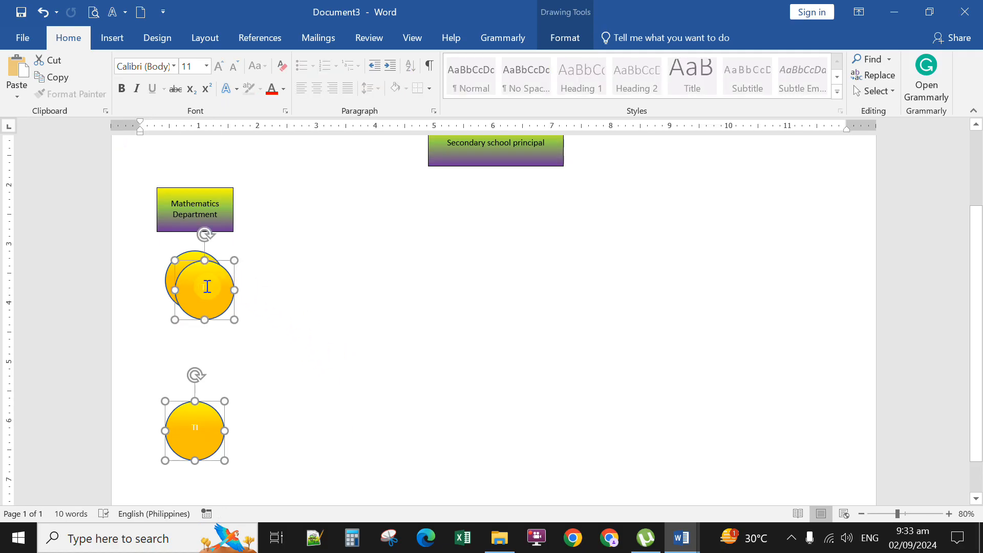
{"action": "left_click", "coordinate": [168, 283], "text": "shift"}
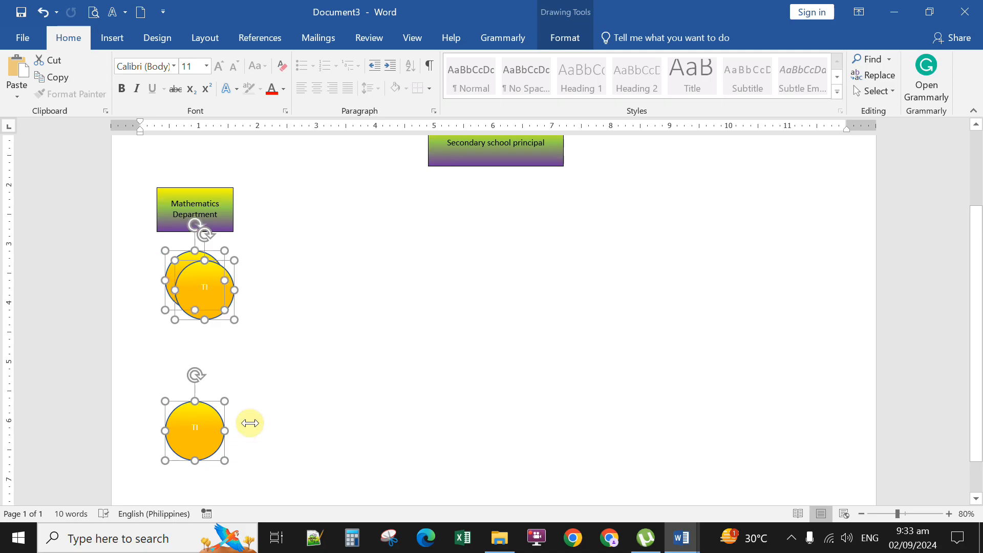
{"action": "left_click", "coordinate": [228, 205], "text": "shift"}
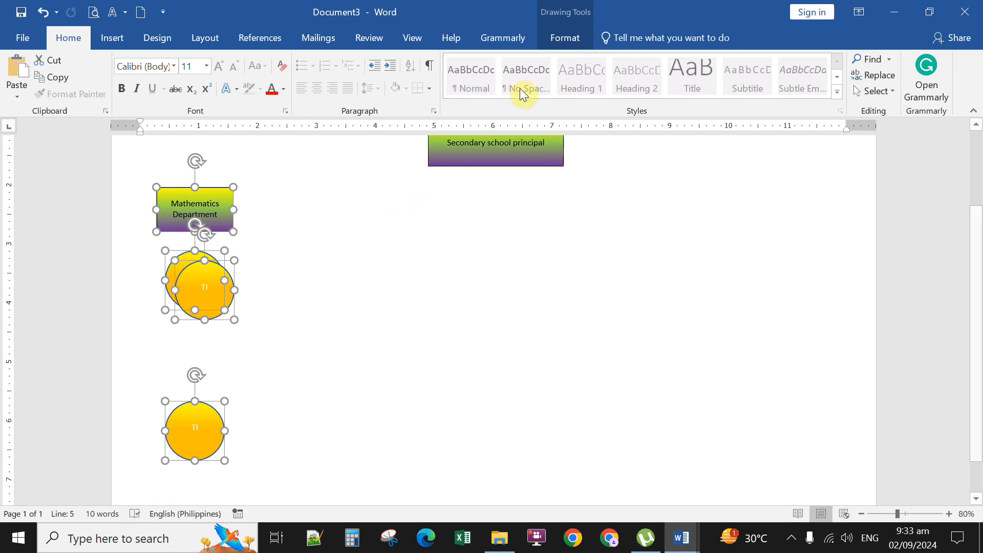
{"action": "left_click", "coordinate": [563, 40]}
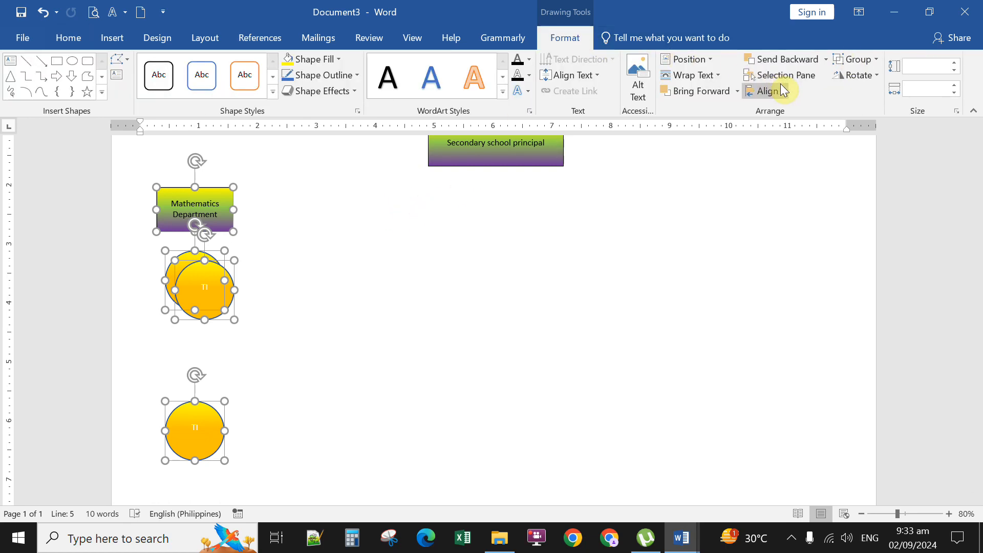
{"action": "left_click", "coordinate": [766, 91]}
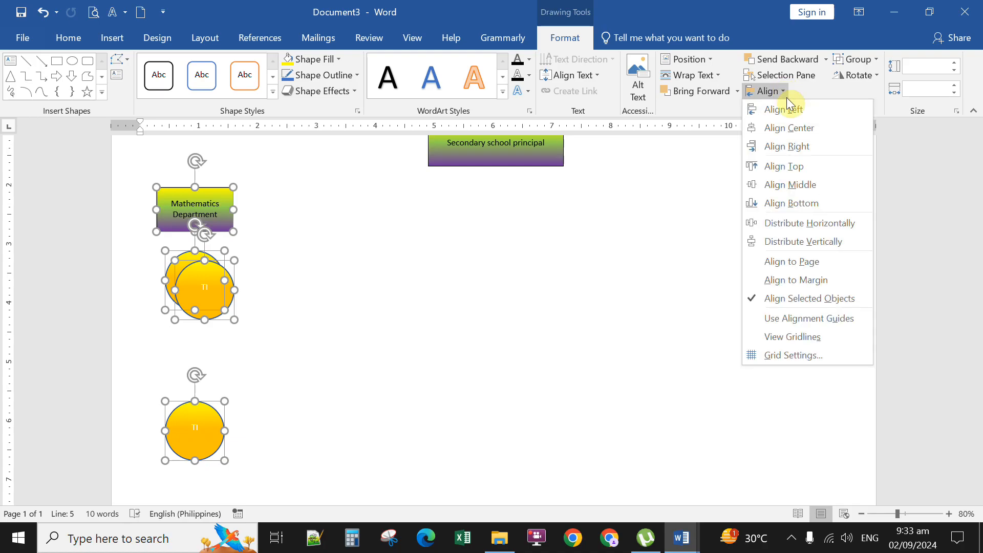
{"action": "left_click", "coordinate": [775, 127]}
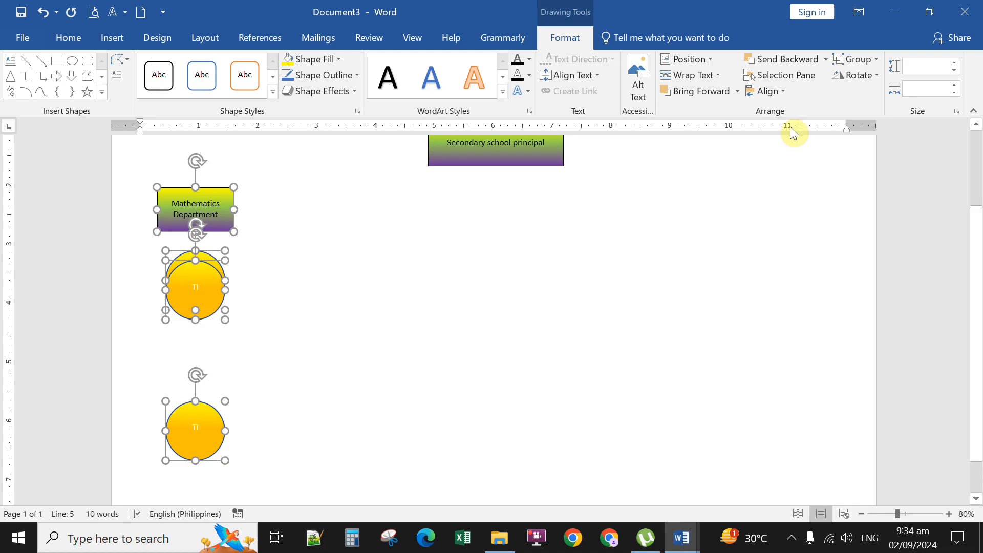
Step: Distribute the selected box and three circles vertically at equal spacing and shift the whole column slightly down
{"action": "left_click", "coordinate": [782, 91]}
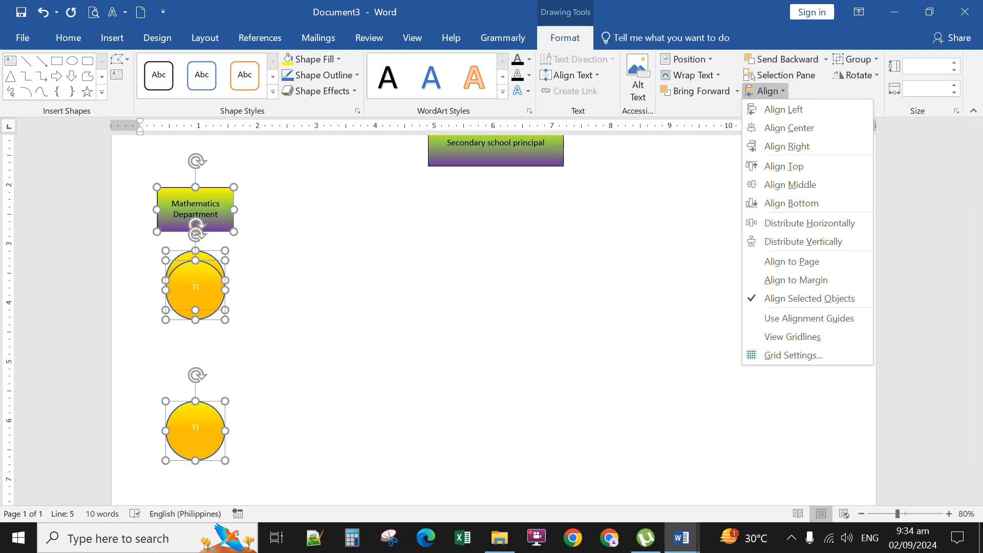
{"action": "left_click", "coordinate": [791, 242]}
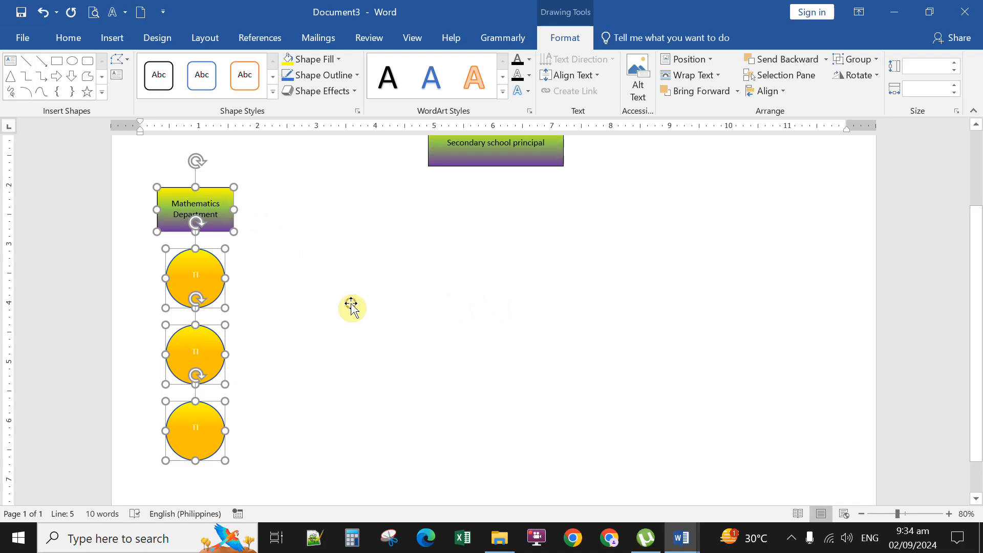
{"action": "mouse_move", "coordinate": [234, 203]}
{"action": "left_mouse_down"}
{"action": "mouse_move", "coordinate": [242, 213]}
{"action": "mouse_move", "coordinate": [231, 204]}
{"action": "mouse_move", "coordinate": [232, 213]}
{"action": "left_mouse_up"}
{"action": "left_click", "coordinate": [402, 314]}
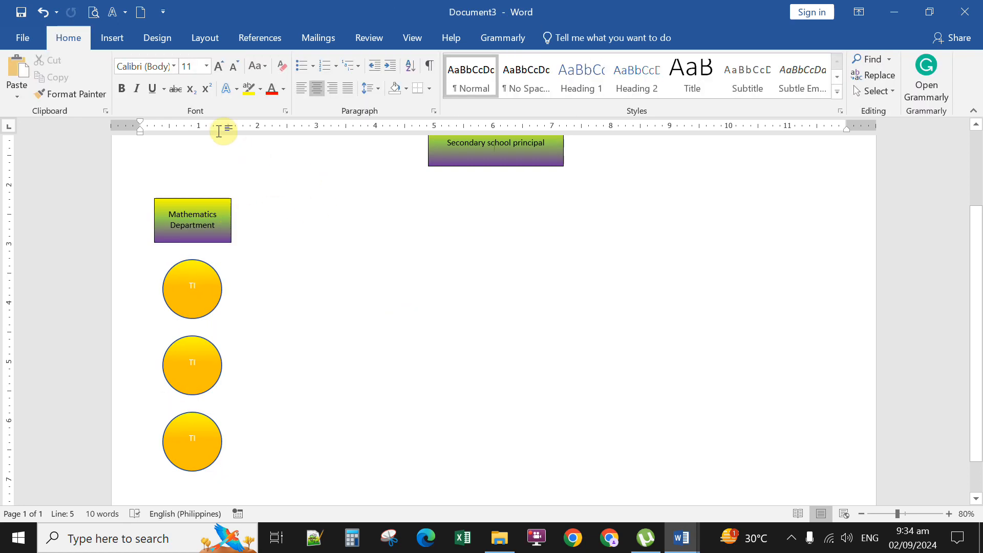
Step: Draw a vertical straight line about 4.61" long from above the "Mathematics Department" box down into the lowest circle
{"action": "left_click", "coordinate": [113, 38]}
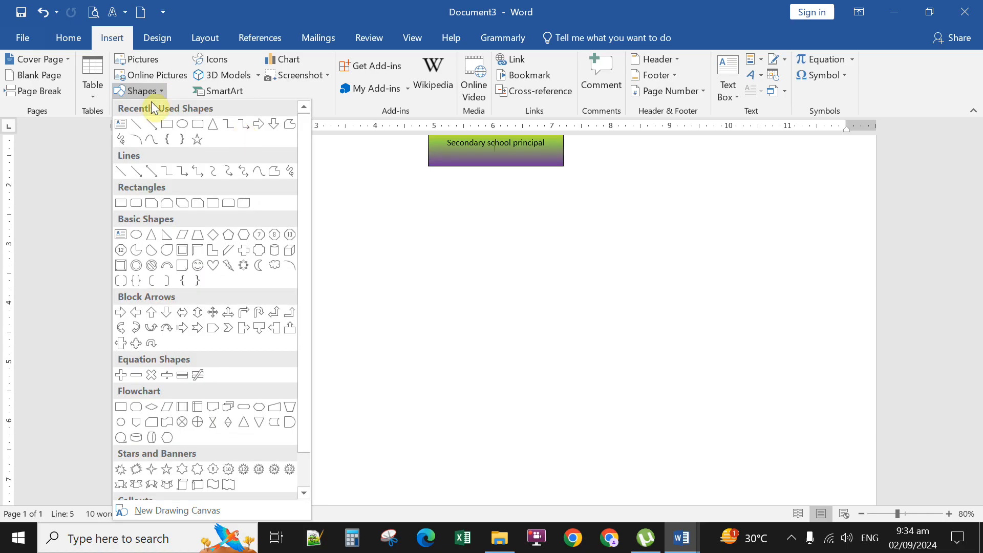
{"action": "left_click", "coordinate": [137, 125]}
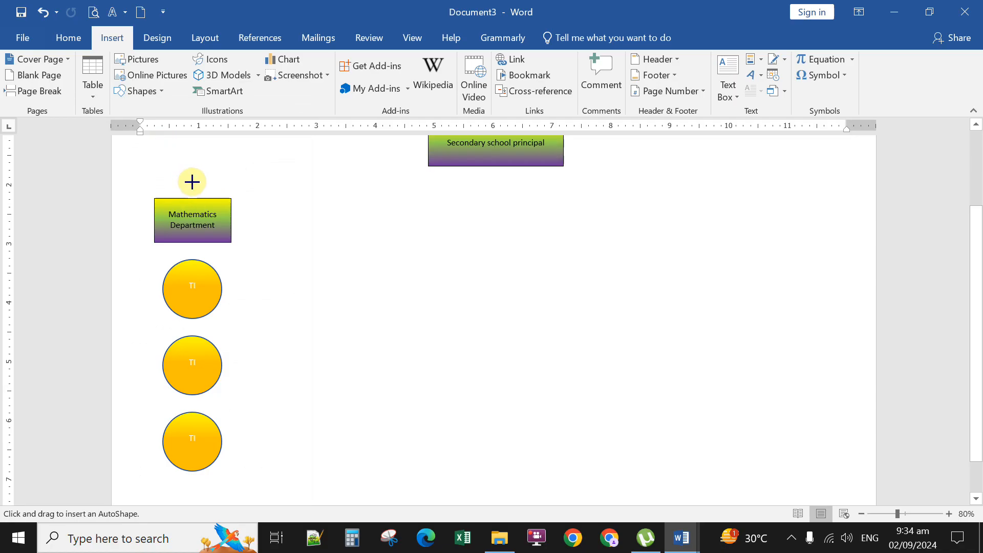
{"action": "left_click_drag", "start_coordinate": [189, 182], "coordinate": [190, 216]}
{"action": "left_click_drag", "start_coordinate": [190, 273], "coordinate": [188, 463]}
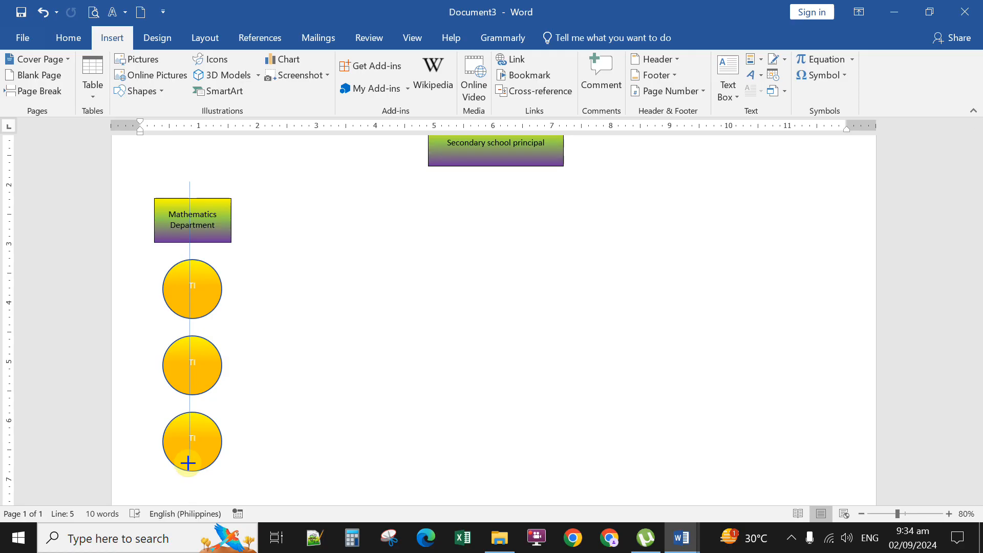
{"action": "left_click_drag", "start_coordinate": [188, 463], "coordinate": [209, 453]}
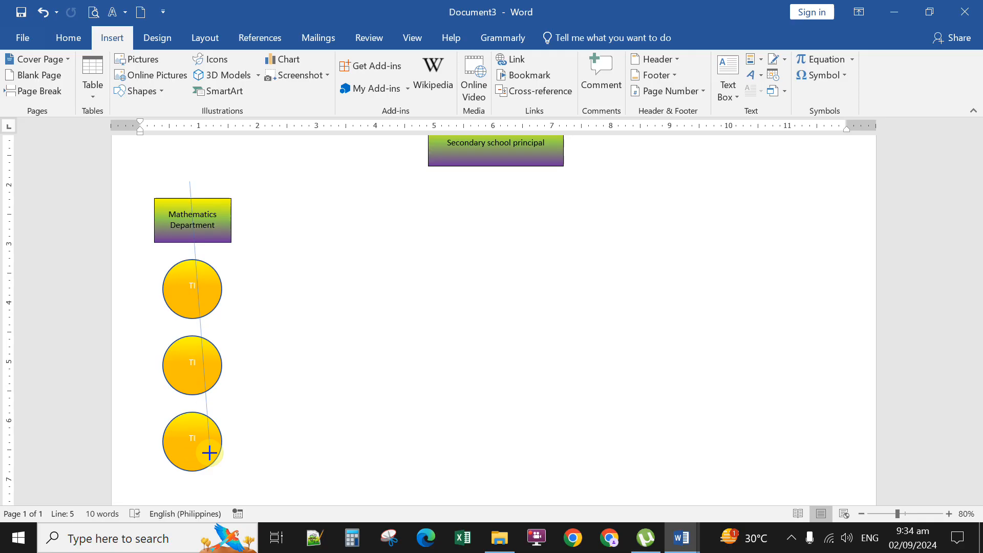
{"action": "left_click_drag", "start_coordinate": [209, 453], "coordinate": [208, 452]}
{"action": "key", "text": "shift"}
{"action": "left_click_drag", "start_coordinate": [208, 452], "coordinate": [209, 453]}
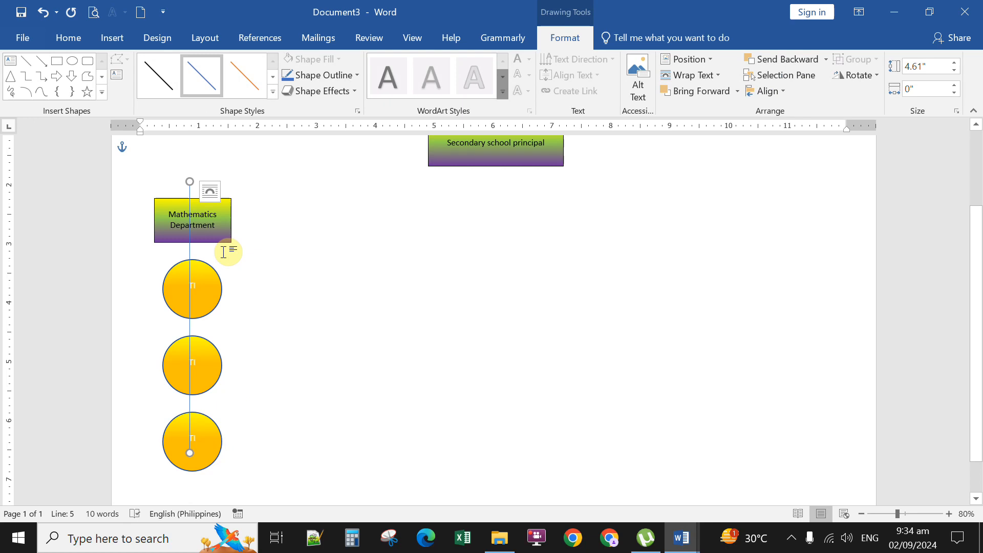
Step: Color the vertical line green and set its weight to 1½ pt
{"action": "left_click", "coordinate": [356, 76]}
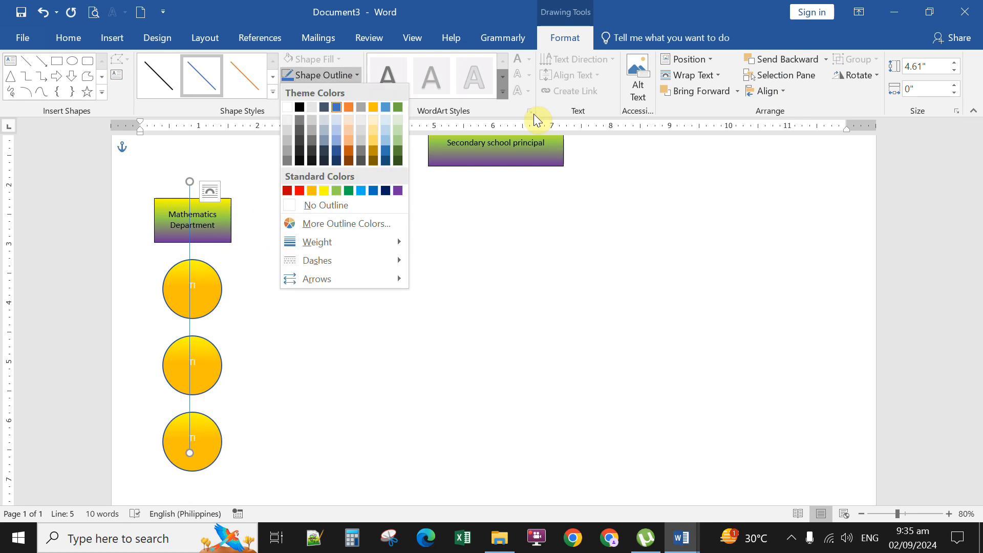
{"action": "left_click", "coordinate": [348, 191]}
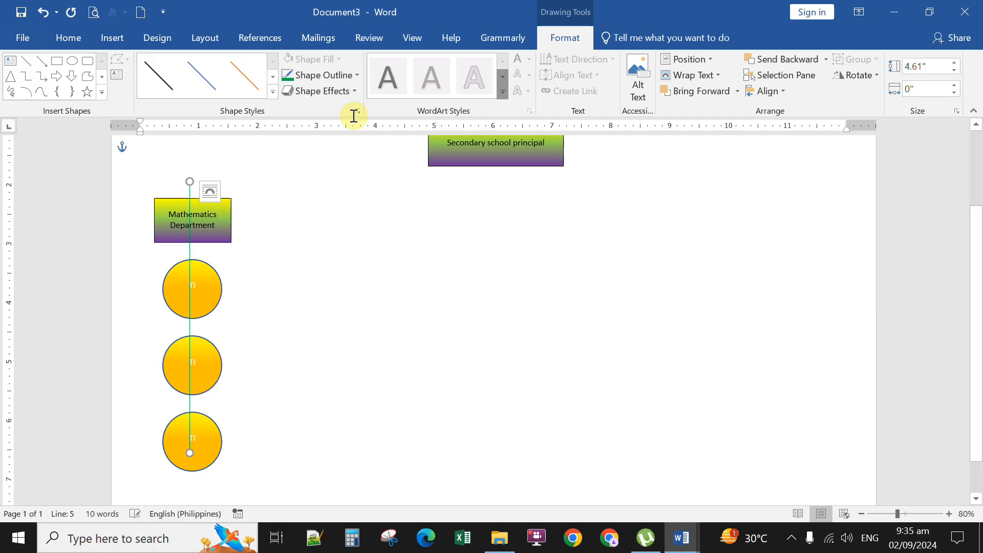
{"action": "left_click", "coordinate": [357, 75]}
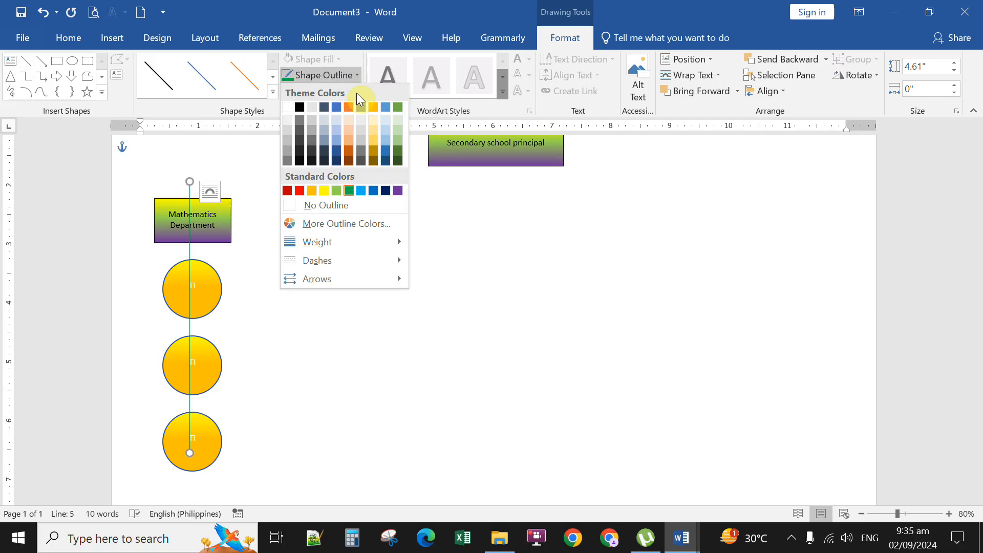
{"action": "mouse_move", "coordinate": [351, 240]}
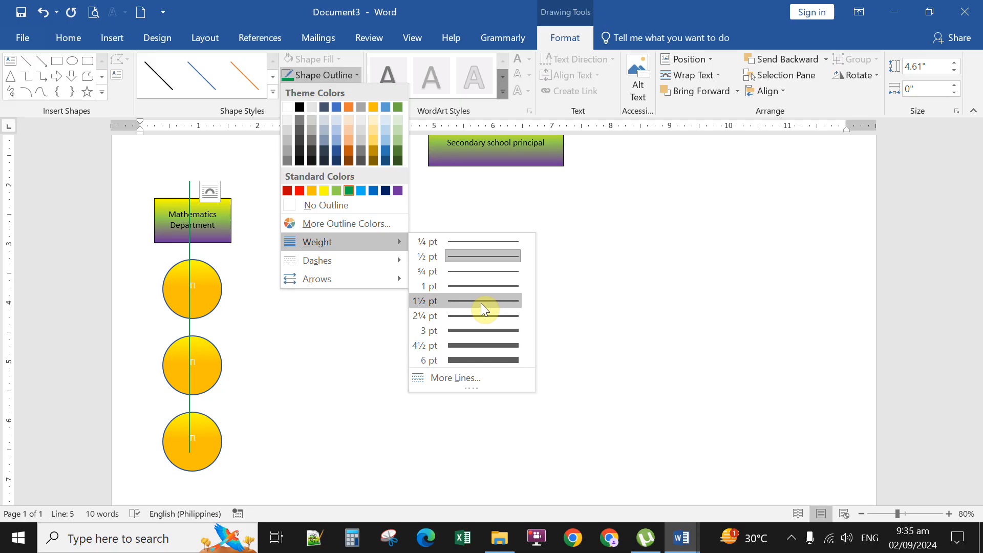
{"action": "left_click", "coordinate": [721, 457]}
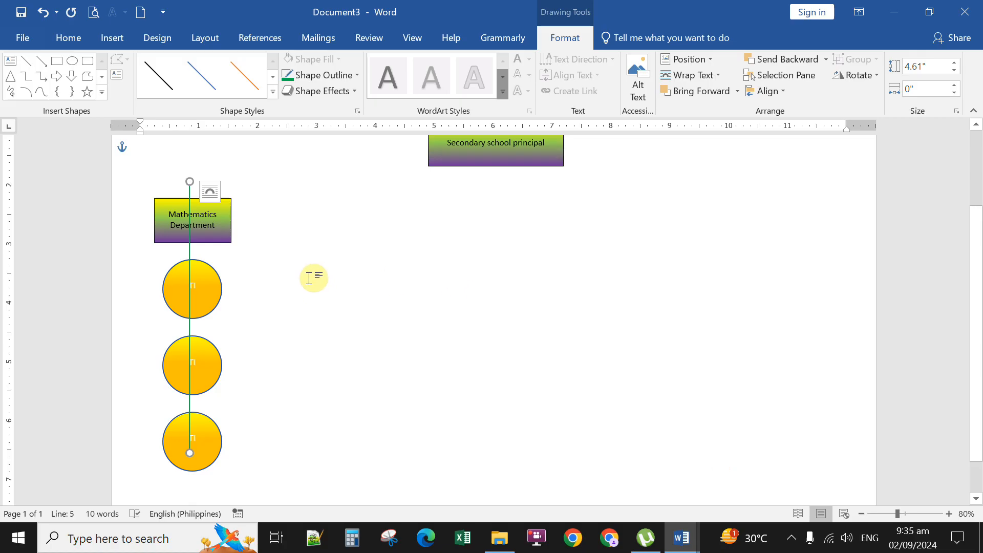
Step: Nudge the green vertical line slightly to the right so it runs through the center of the "Mathematics Department" box and circles
{"action": "left_click", "coordinate": [296, 267]}
{"action": "left_click", "coordinate": [503, 441]}
{"action": "left_click", "coordinate": [329, 320]}
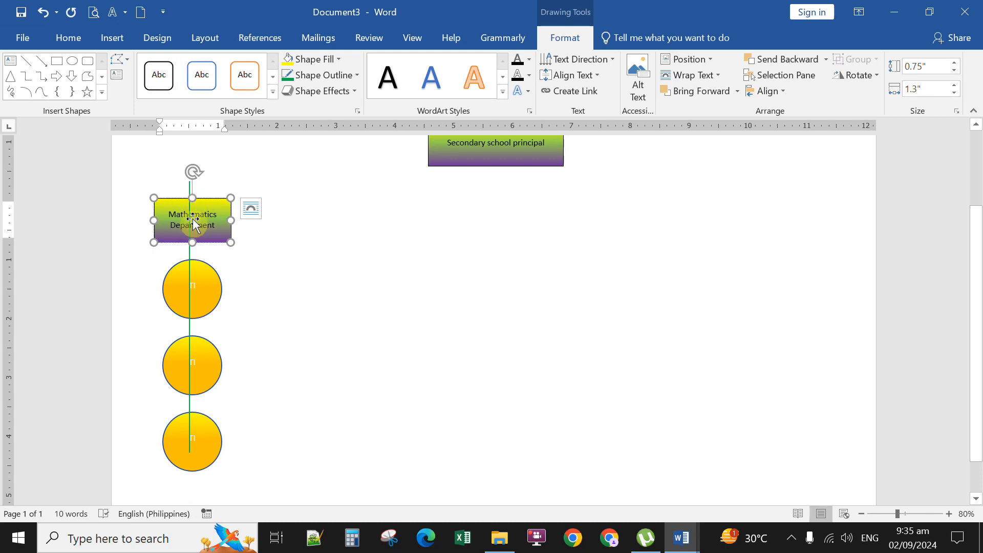
{"action": "left_click", "coordinate": [189, 254]}
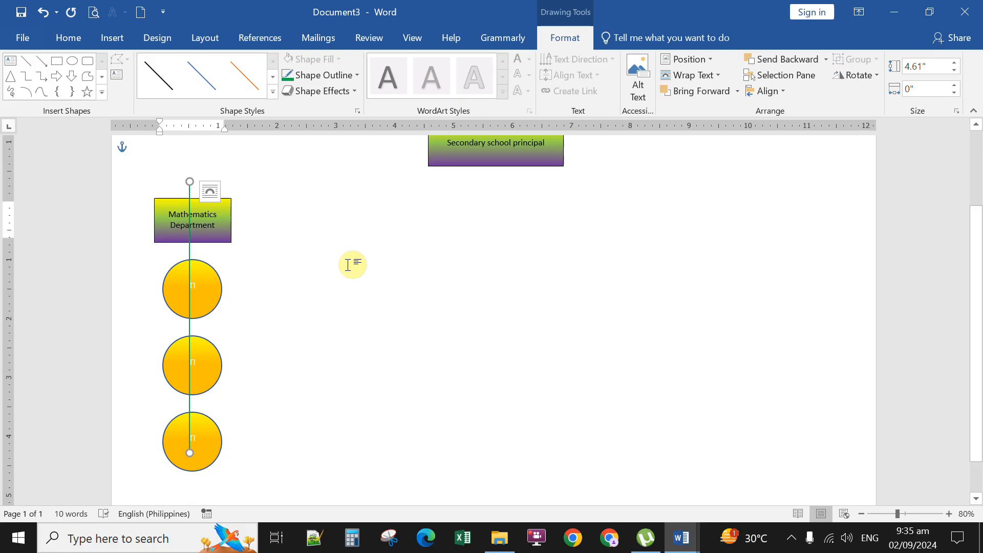
{"action": "key", "text": "ctrl+Right"}
{"action": "key", "text": "ctrl+Right"}
{"action": "key", "text": "ctrl+Right"}
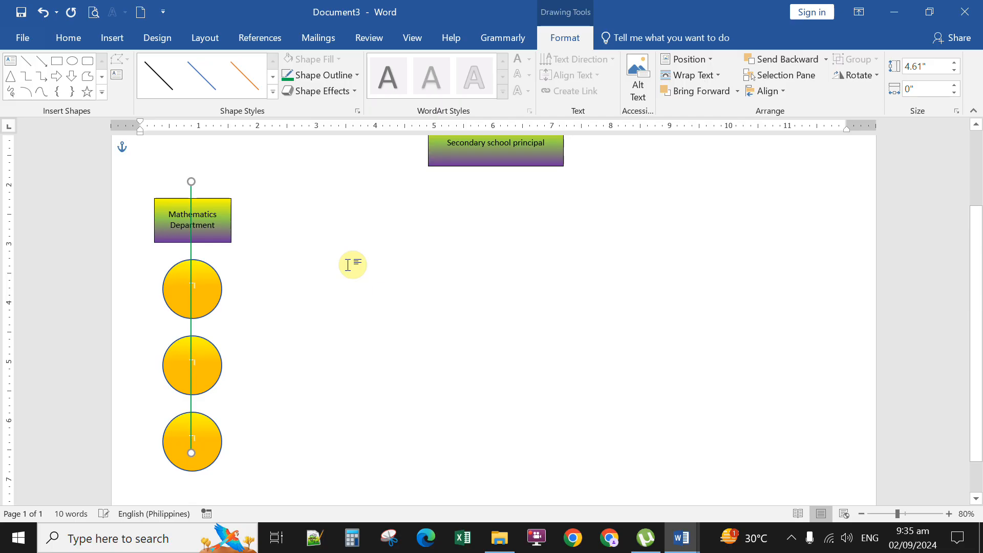
{"action": "key", "text": "ctrl+Right"}
{"action": "key", "text": "ctrl+Right"}
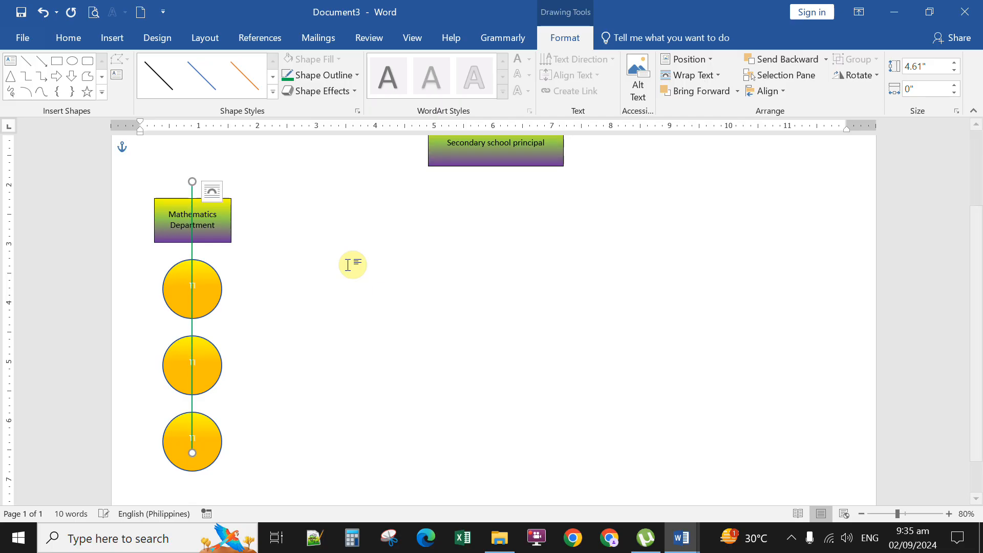
Step: Fine-tune the green vertical line's position with one more slight nudge to the right and deselect it
{"action": "key", "text": "ctrl+Right"}
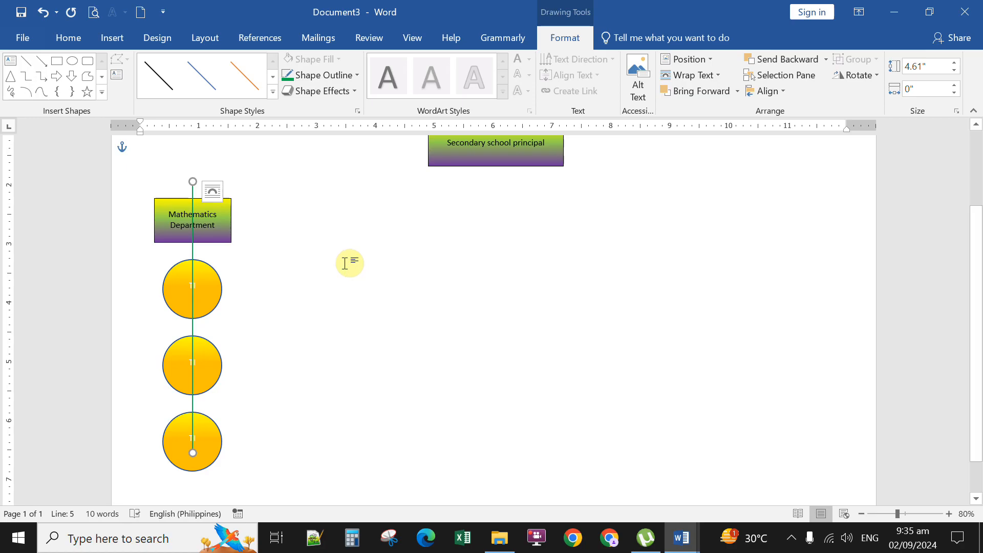
{"action": "left_click", "coordinate": [389, 307]}
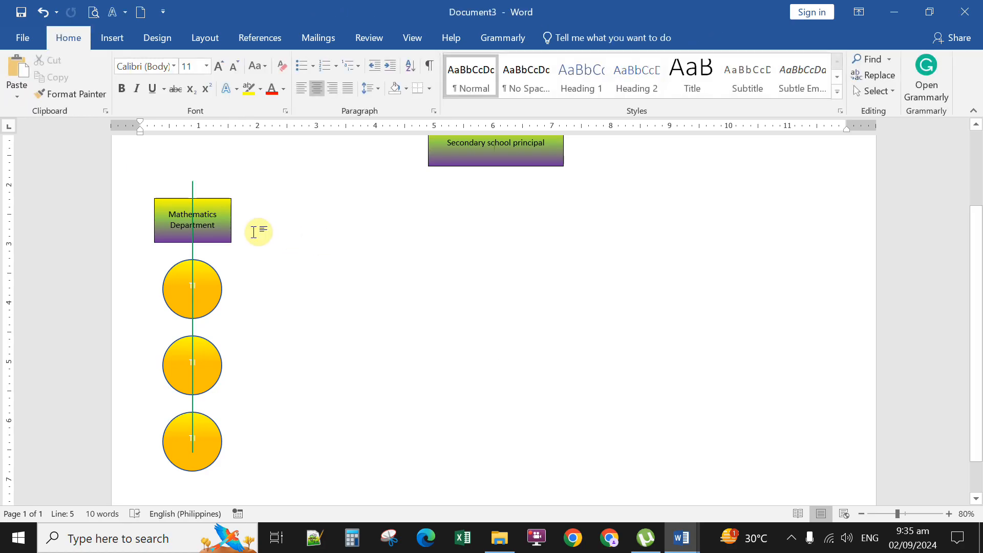
{"action": "left_click", "coordinate": [210, 274]}
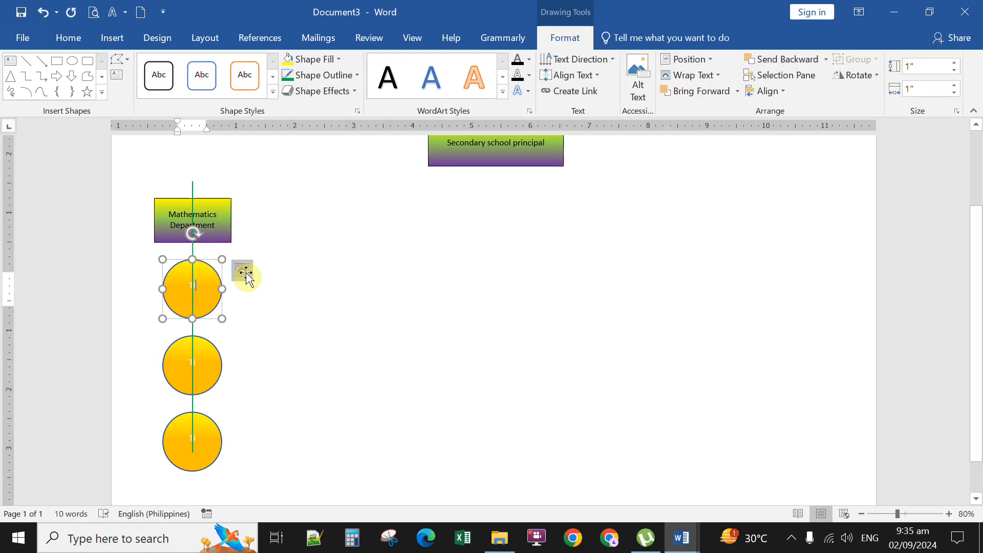
{"action": "left_click", "coordinate": [517, 410]}
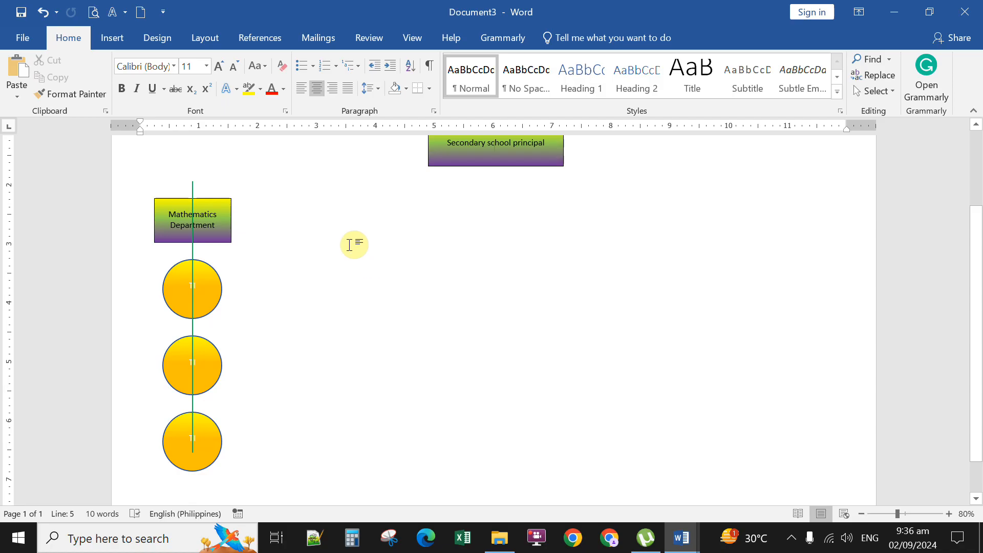
Step: Send the green vertical line to the back, behind the "Mathematics Department" box and its three circles
{"action": "left_click", "coordinate": [193, 185]}
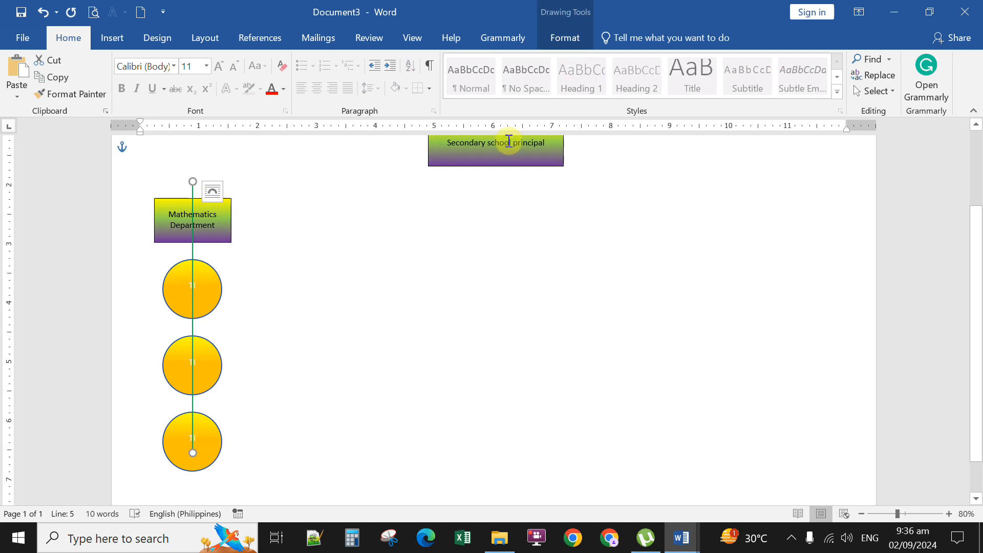
{"action": "left_click", "coordinate": [581, 40]}
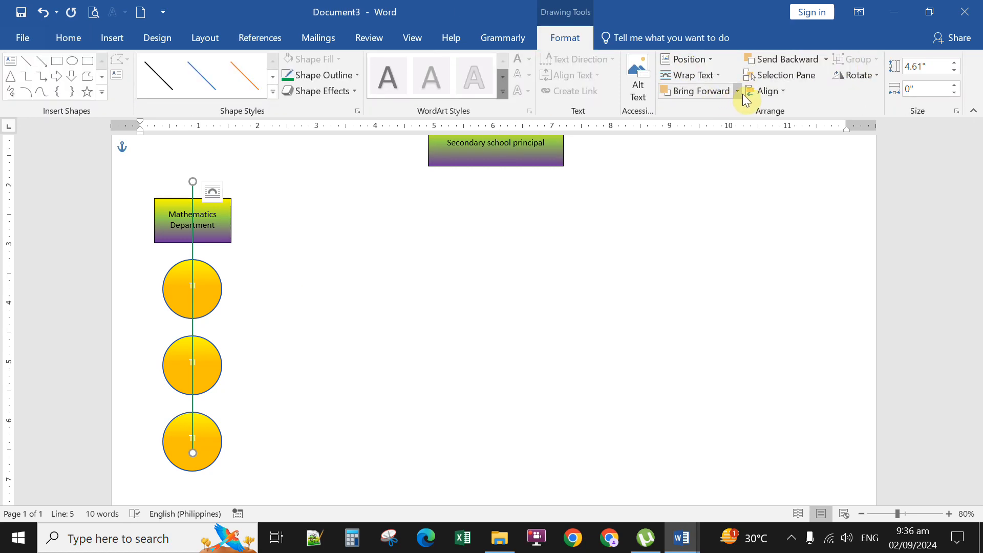
{"action": "left_click", "coordinate": [826, 59]}
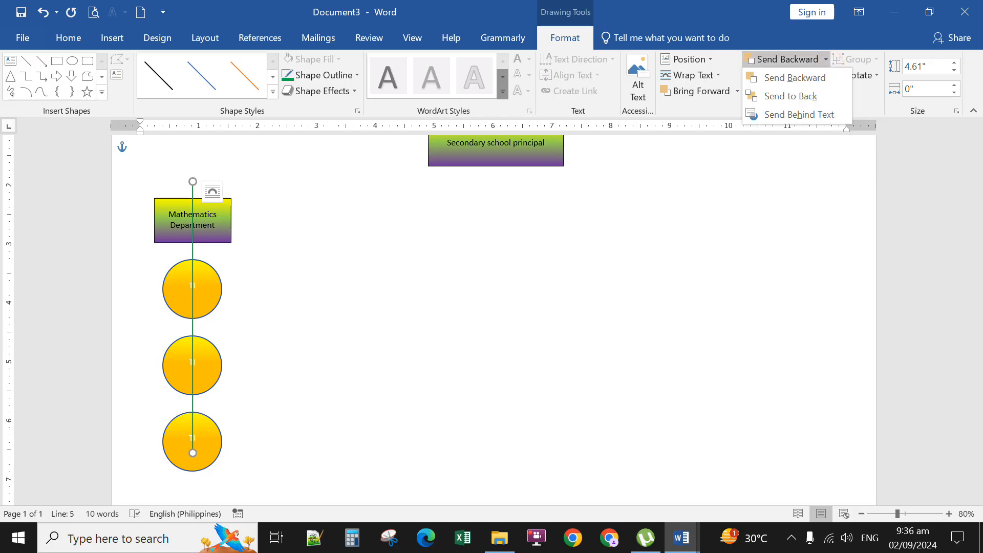
{"action": "left_click", "coordinate": [809, 96]}
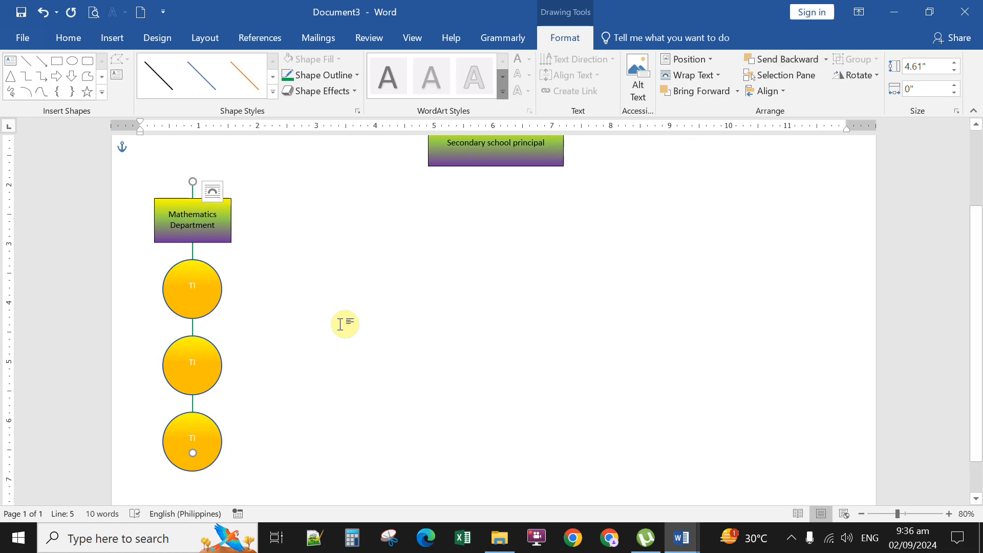
{"action": "left_click", "coordinate": [336, 309]}
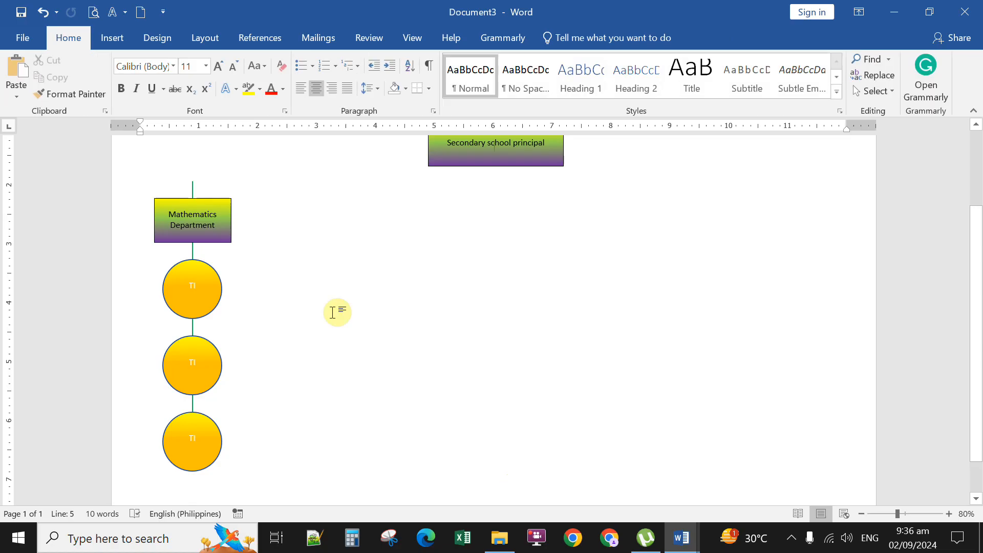
Step: Group the green line, the "Mathematics Department" box and the three circles into one object
{"action": "left_click", "coordinate": [193, 188]}
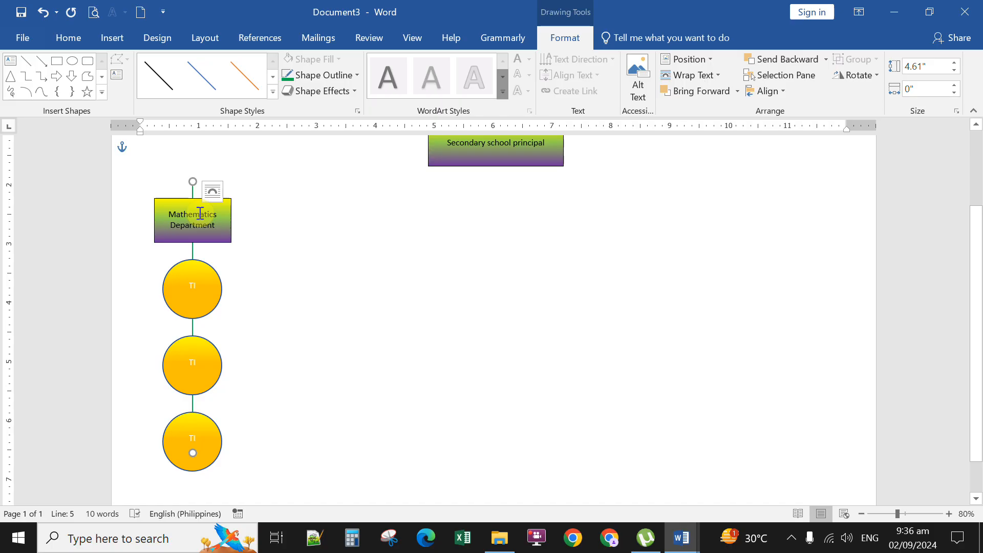
{"action": "key", "text": "Escape"}
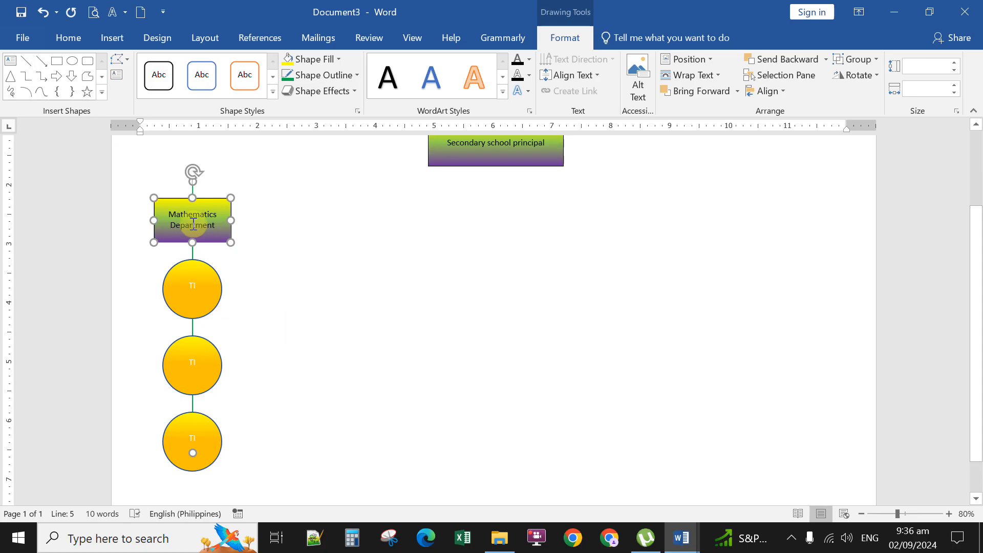
{"action": "left_click", "coordinate": [197, 284], "text": "ctrl"}
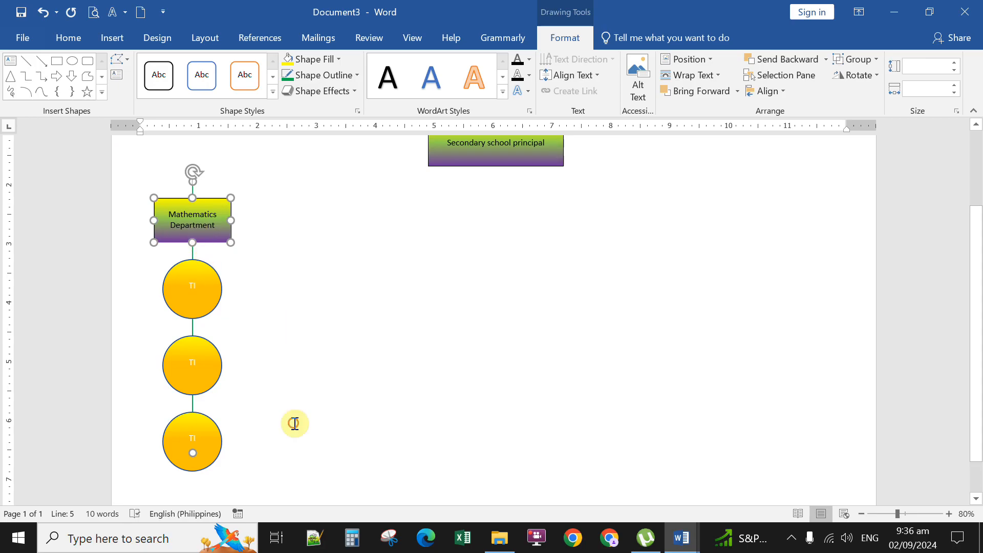
{"action": "left_click", "coordinate": [198, 358], "text": "ctrl"}
{"action": "left_click", "coordinate": [198, 435], "text": "ctrl"}
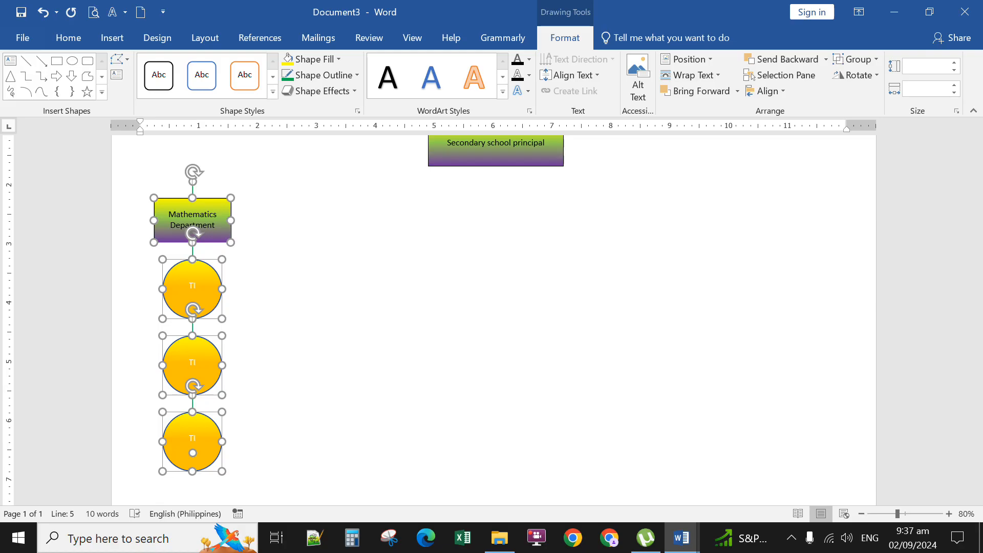
{"action": "right_click", "coordinate": [207, 259]}
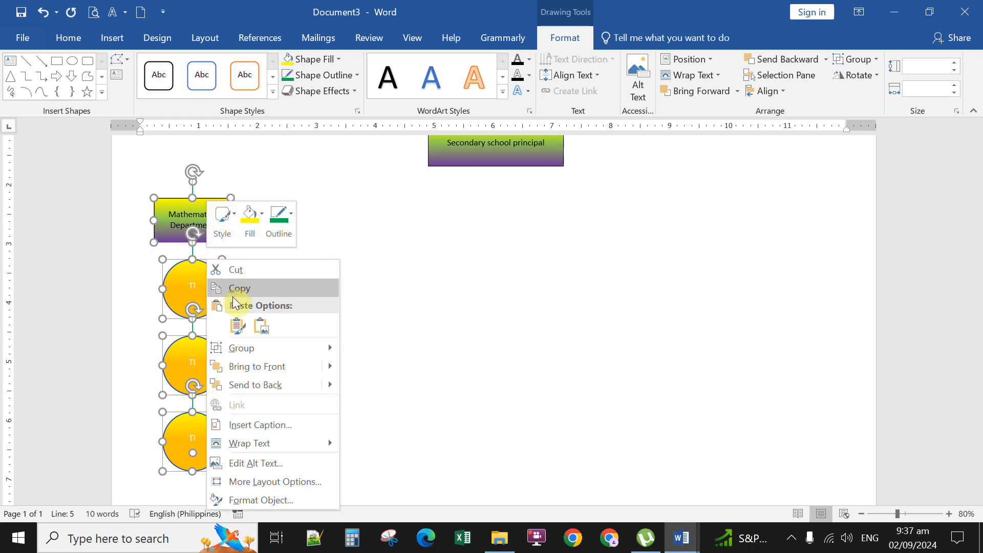
{"action": "mouse_move", "coordinate": [244, 349]}
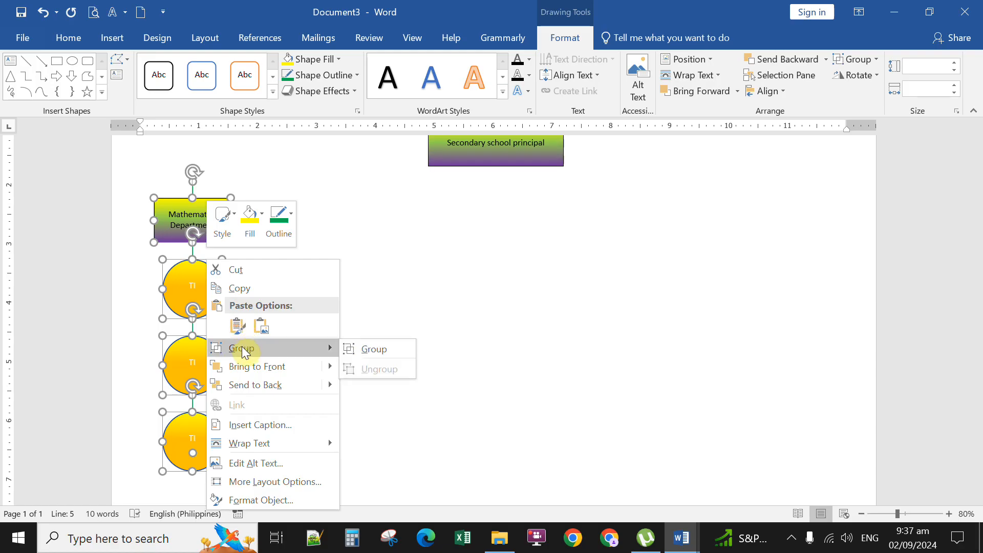
{"action": "left_click", "coordinate": [374, 349]}
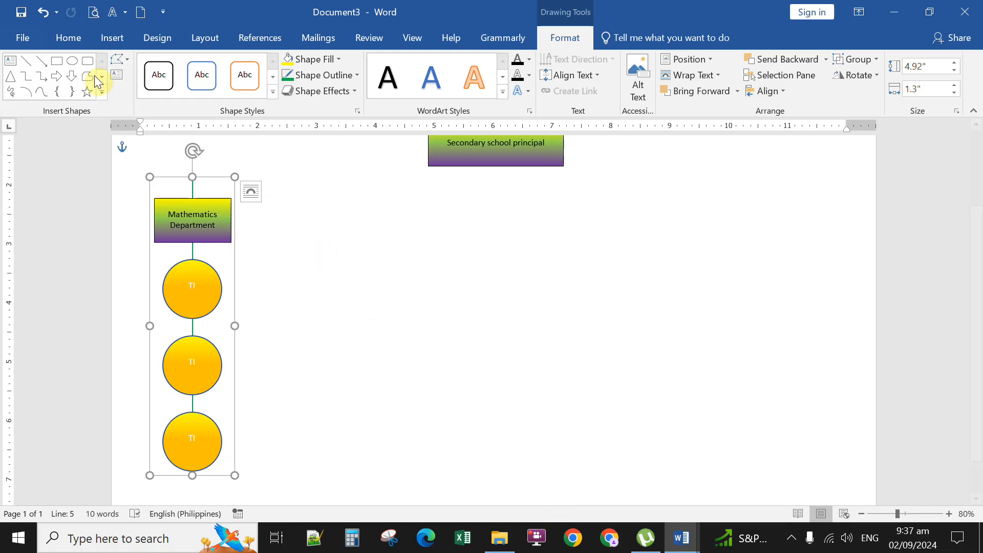
Step: Copy the grouped "Mathematics Department" column and paste seven copies of it
{"action": "left_click", "coordinate": [69, 39]}
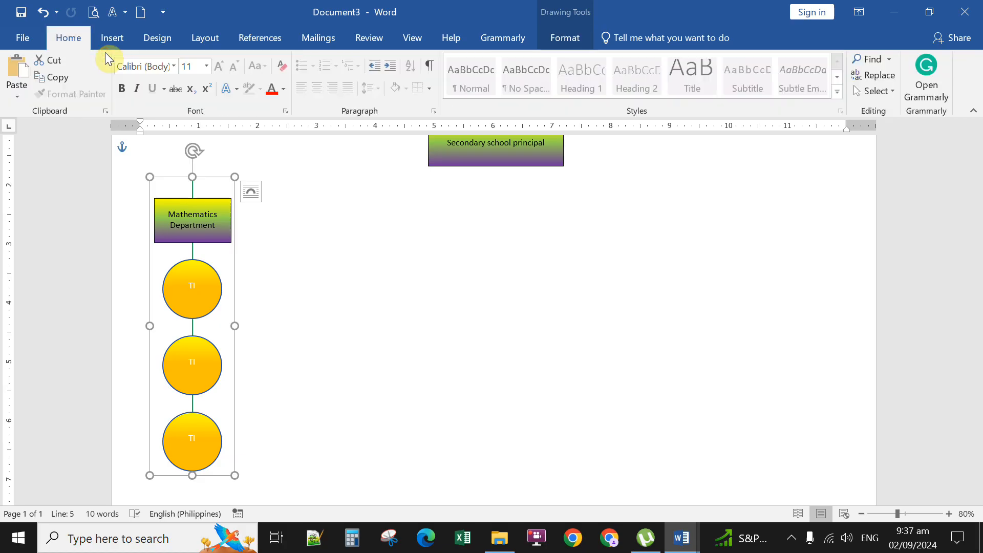
{"action": "left_click", "coordinate": [57, 78]}
{"action": "left_click", "coordinate": [18, 72]}
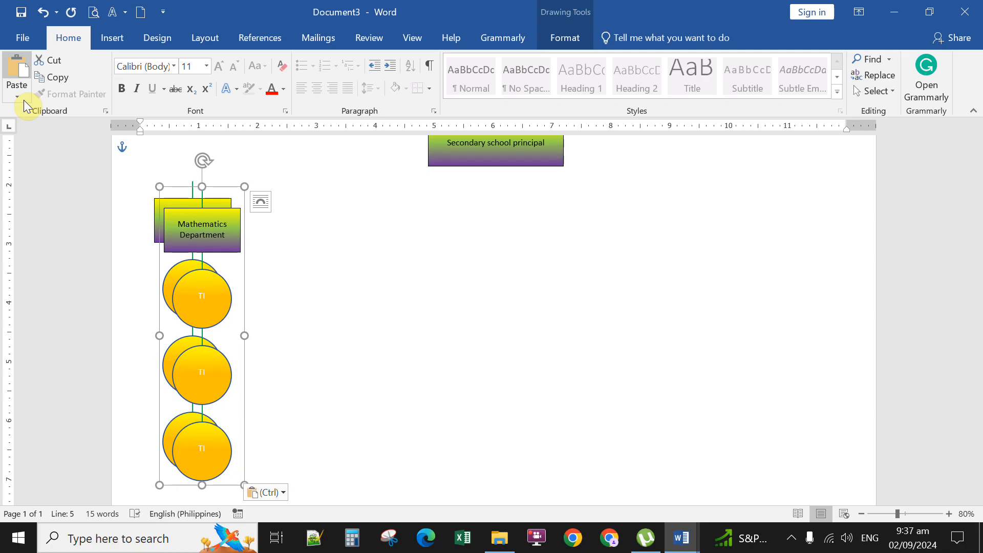
{"action": "left_click", "coordinate": [17, 69]}
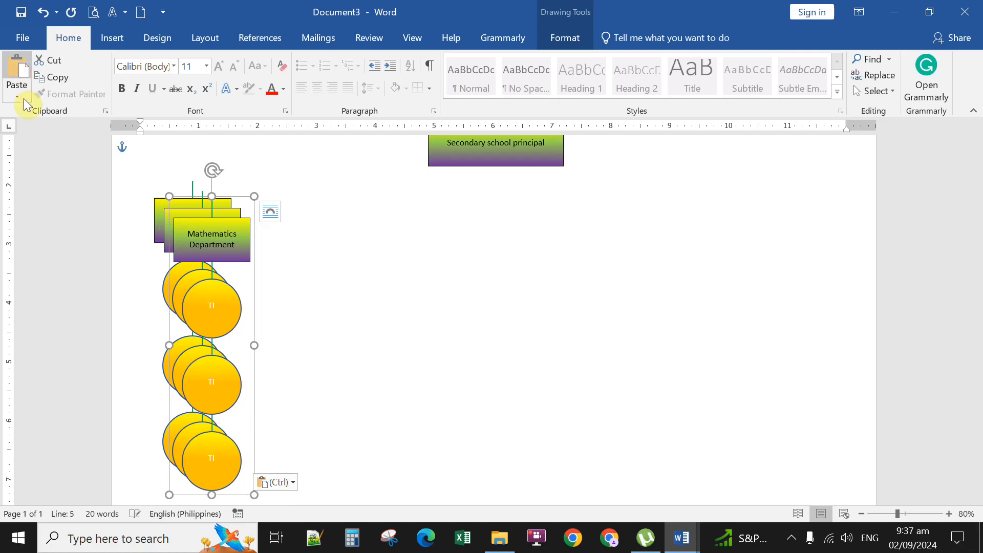
{"action": "left_click", "coordinate": [24, 99]}
{"action": "left_click", "coordinate": [24, 99]}
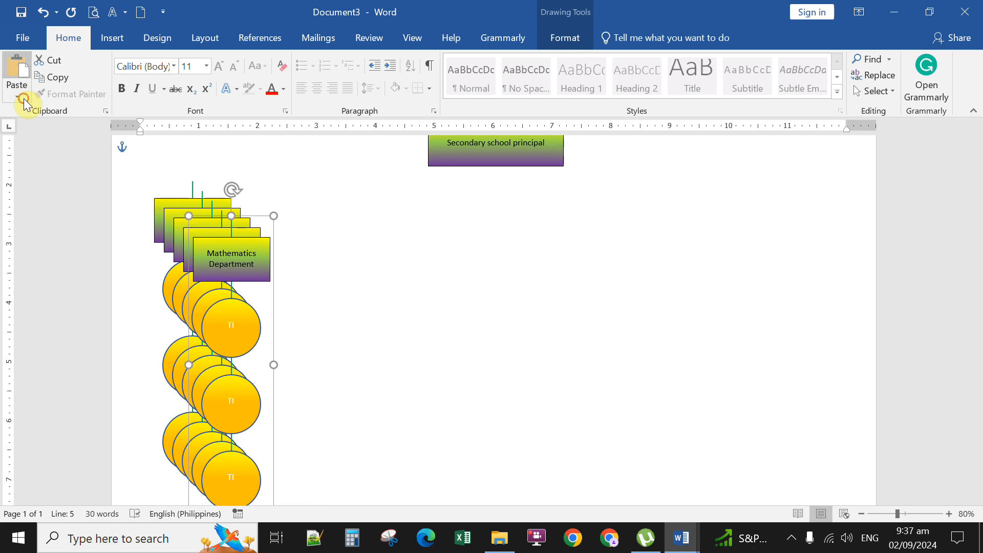
{"action": "left_click", "coordinate": [23, 98]}
{"action": "left_click", "coordinate": [23, 98]}
{"action": "left_click", "coordinate": [24, 98]}
{"action": "left_click", "coordinate": [24, 98]}
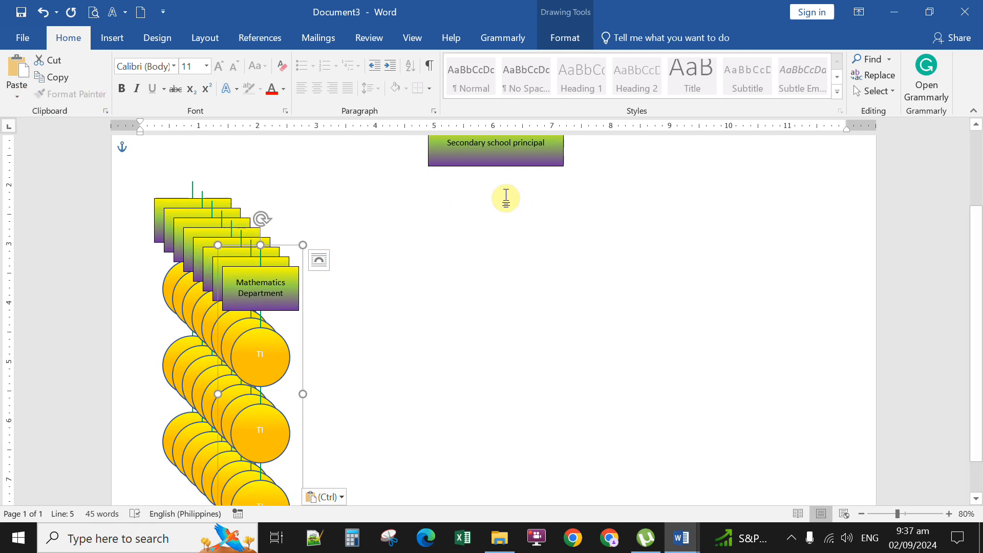
Step: Spread the pasted department columns out across the page, from its right edge back toward the original column
{"action": "left_click_drag", "start_coordinate": [304, 272], "coordinate": [832, 221]}
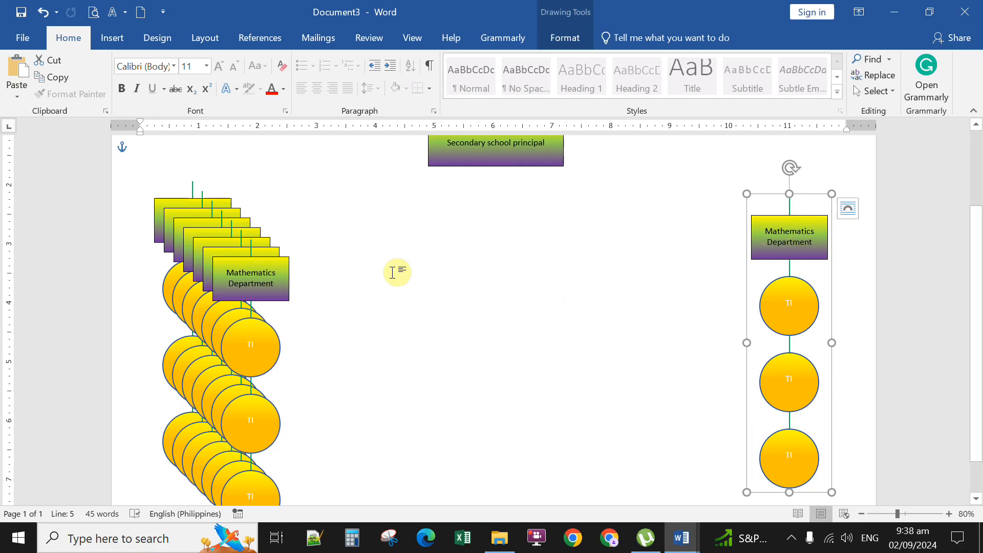
{"action": "left_click_drag", "start_coordinate": [288, 254], "coordinate": [564, 241]}
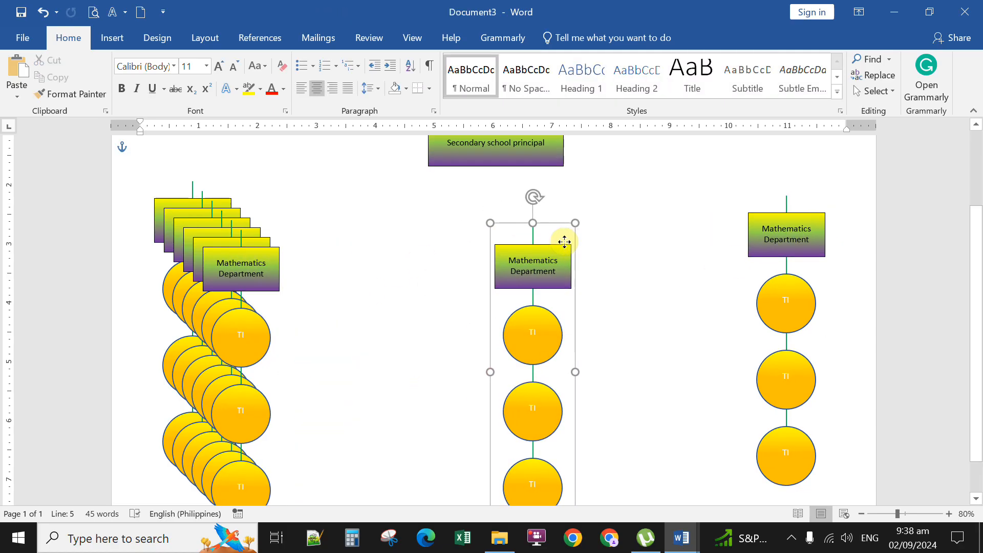
{"action": "left_click", "coordinate": [282, 262]}
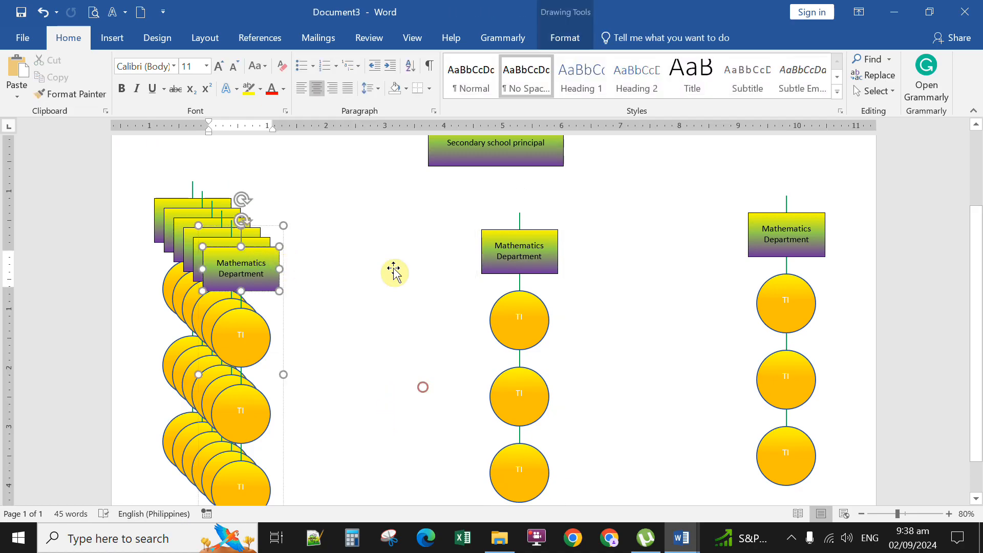
{"action": "left_click_drag", "start_coordinate": [300, 265], "coordinate": [468, 248]}
{"action": "left_click_drag", "start_coordinate": [270, 250], "coordinate": [681, 308]}
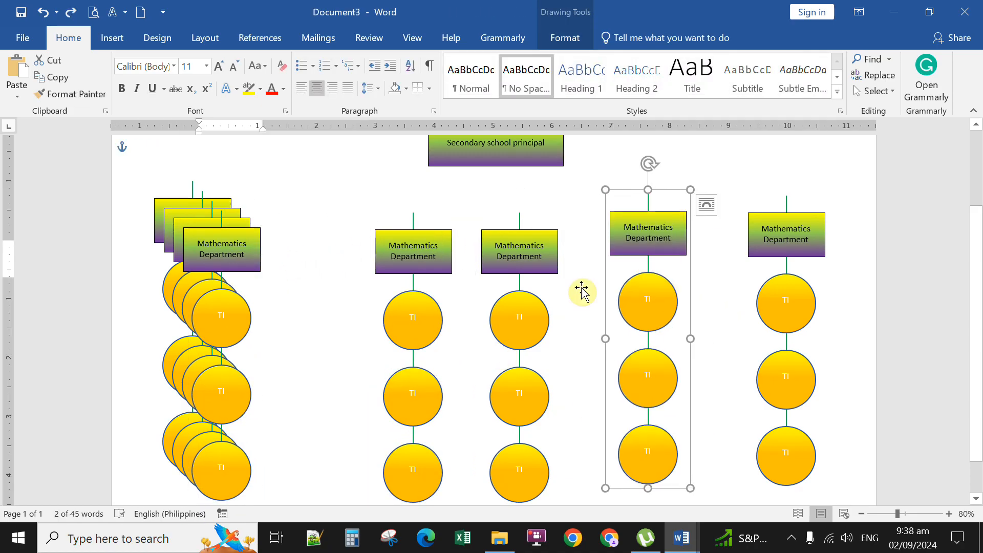
{"action": "left_click_drag", "start_coordinate": [248, 274], "coordinate": [334, 260]}
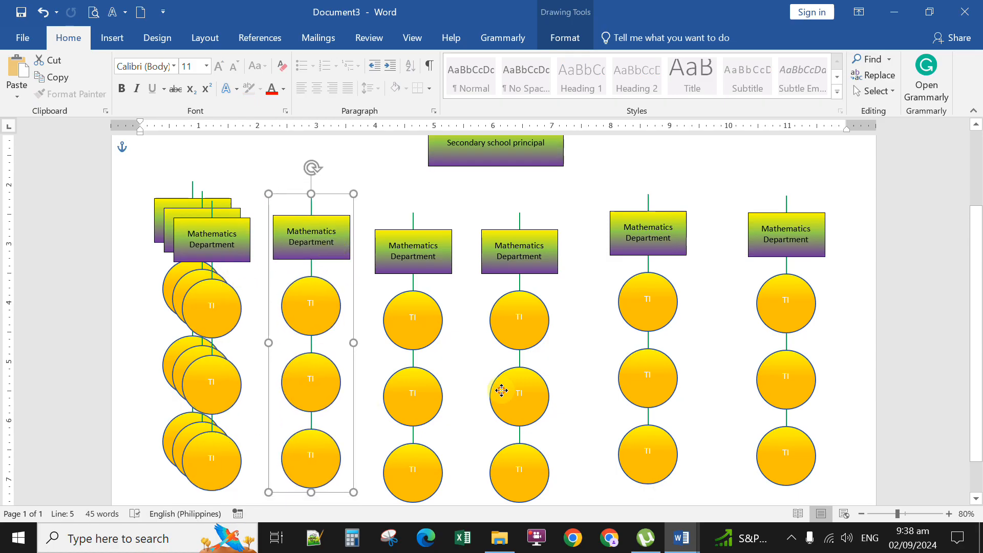